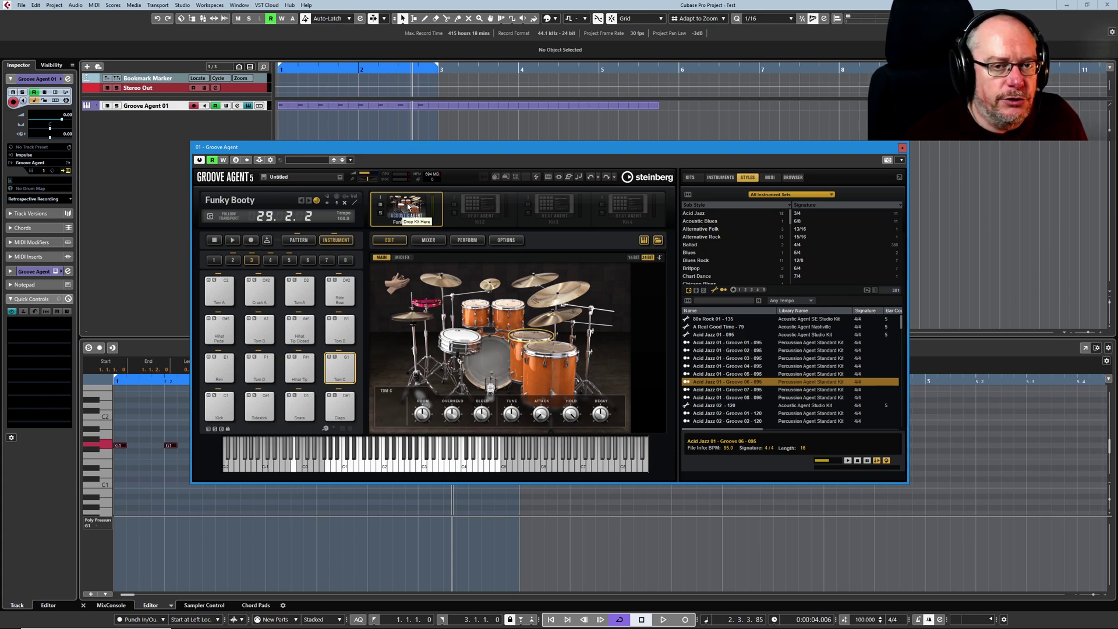
# Step: Browse the available kit libraries, then close the kit loader without changing kits
pyautogui.rightClick(428, 206)
pyautogui.click(420, 219)
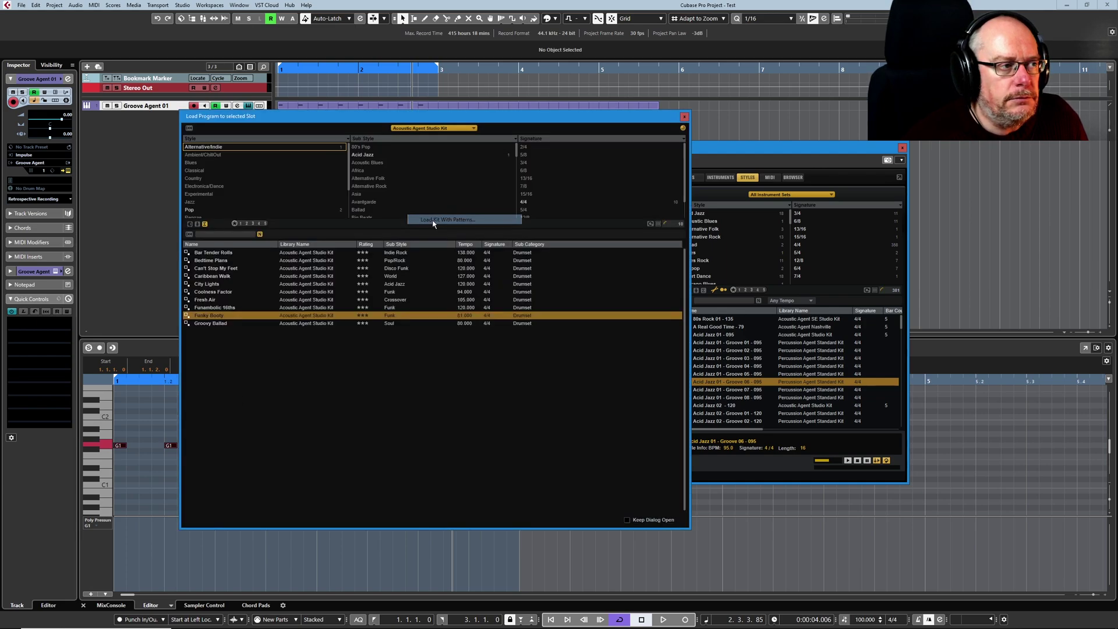
pyautogui.click(434, 129)
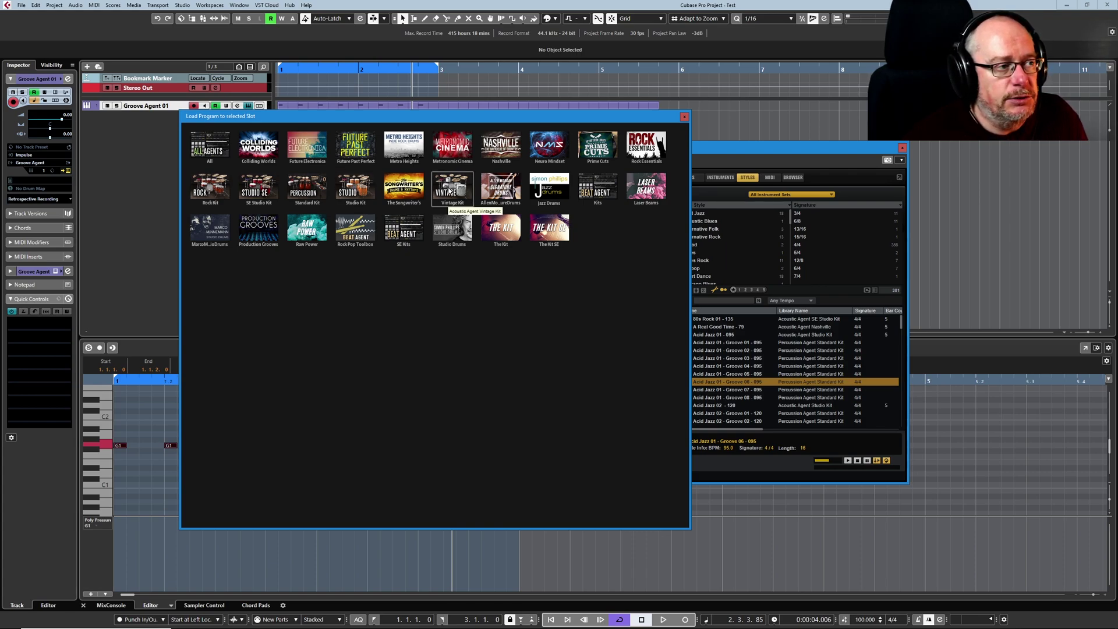
pyautogui.click(684, 117)
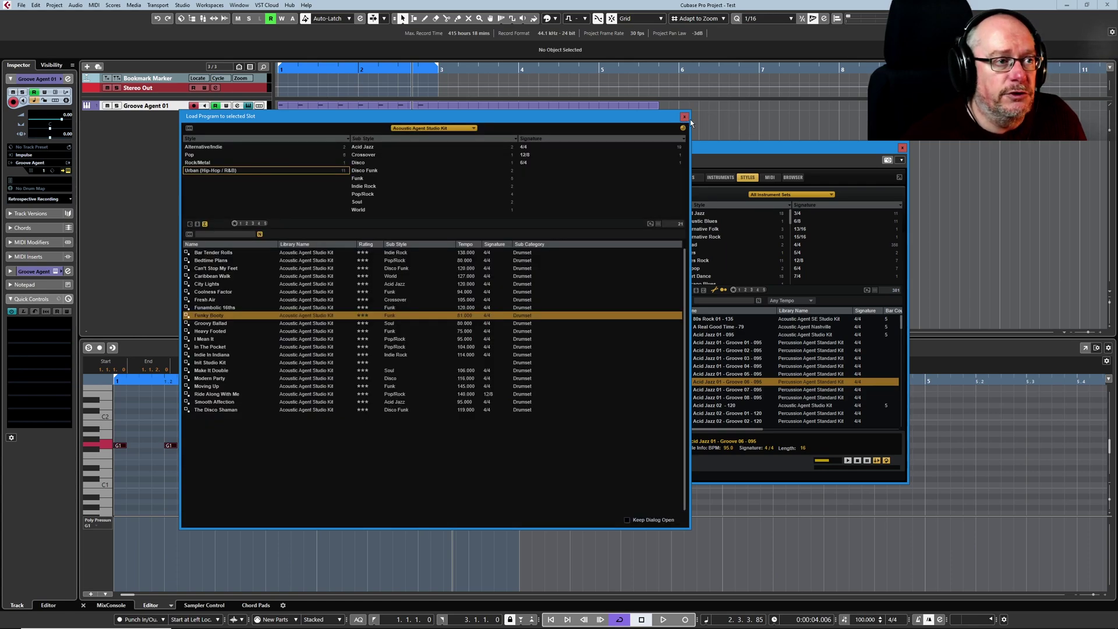
pyautogui.click(685, 118)
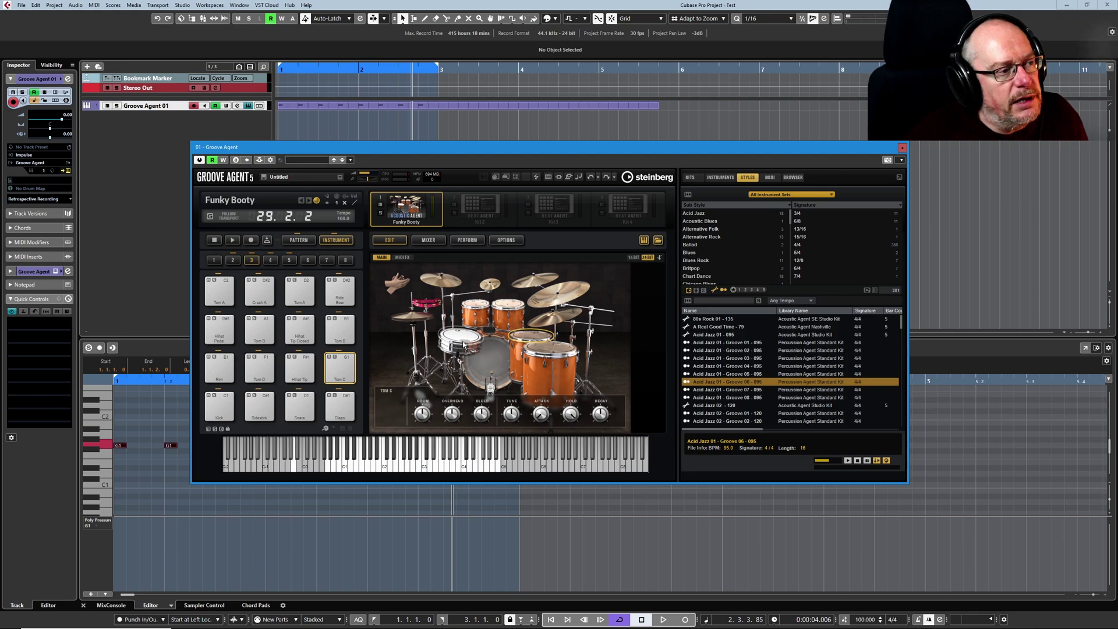
# Step: Select the snare and floor tom in the kit image and audition Tom C repeatedly
pyautogui.click(551, 345)
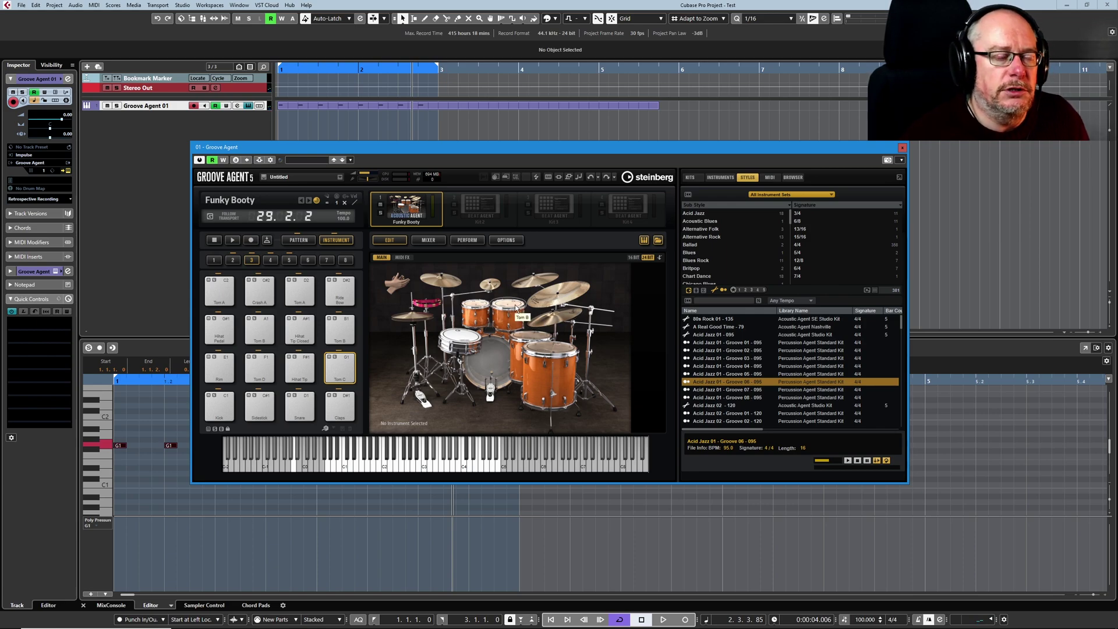
pyautogui.click(460, 336)
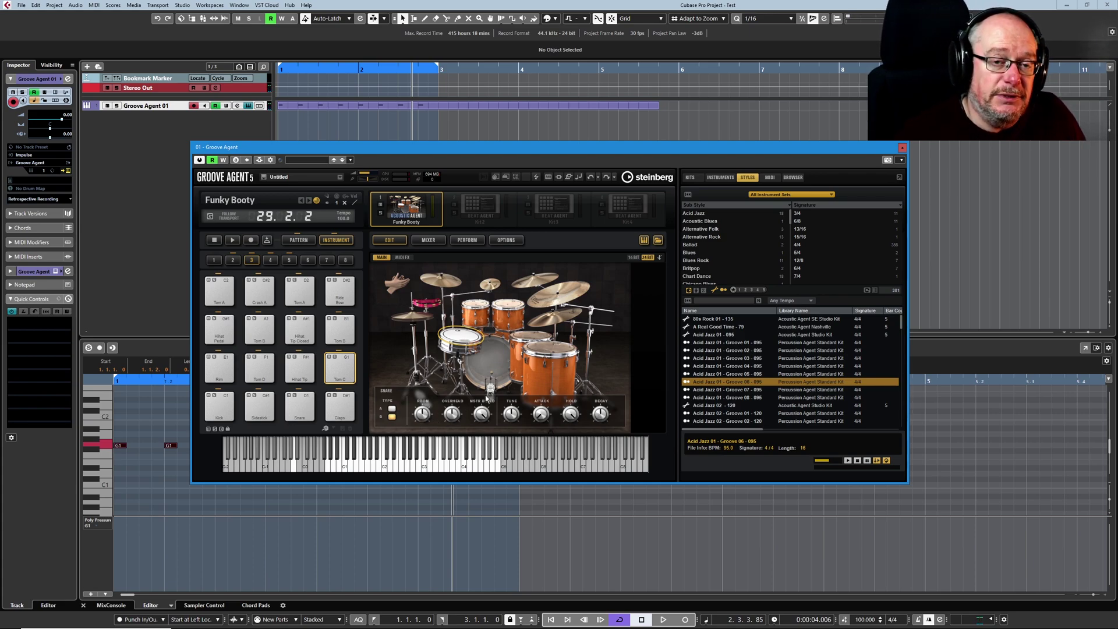
pyautogui.click(535, 337)
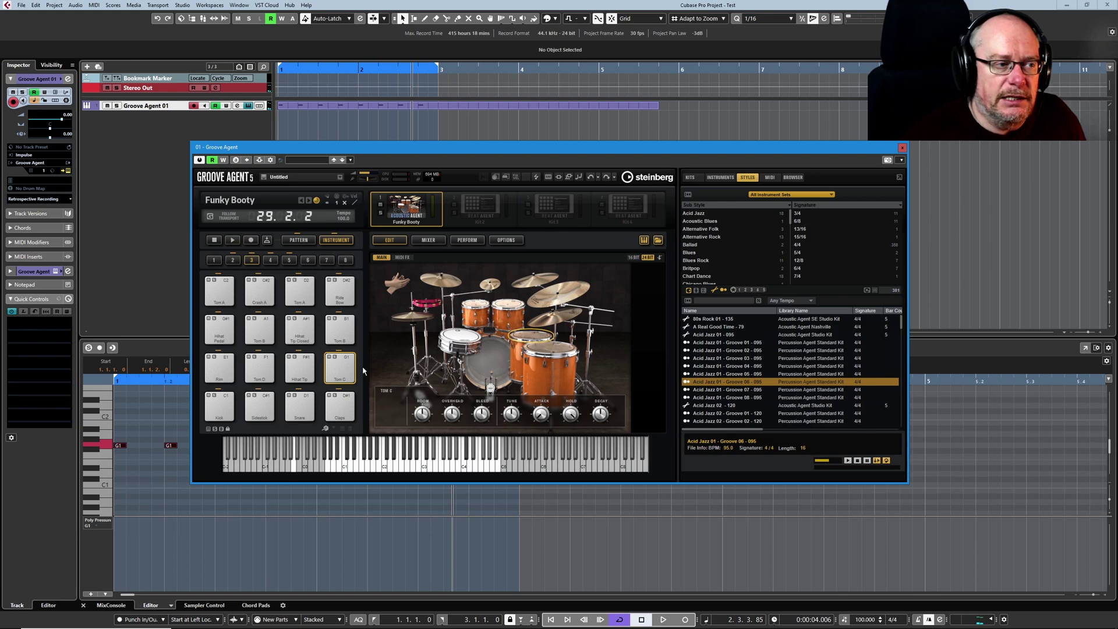
pyautogui.click(341, 373)
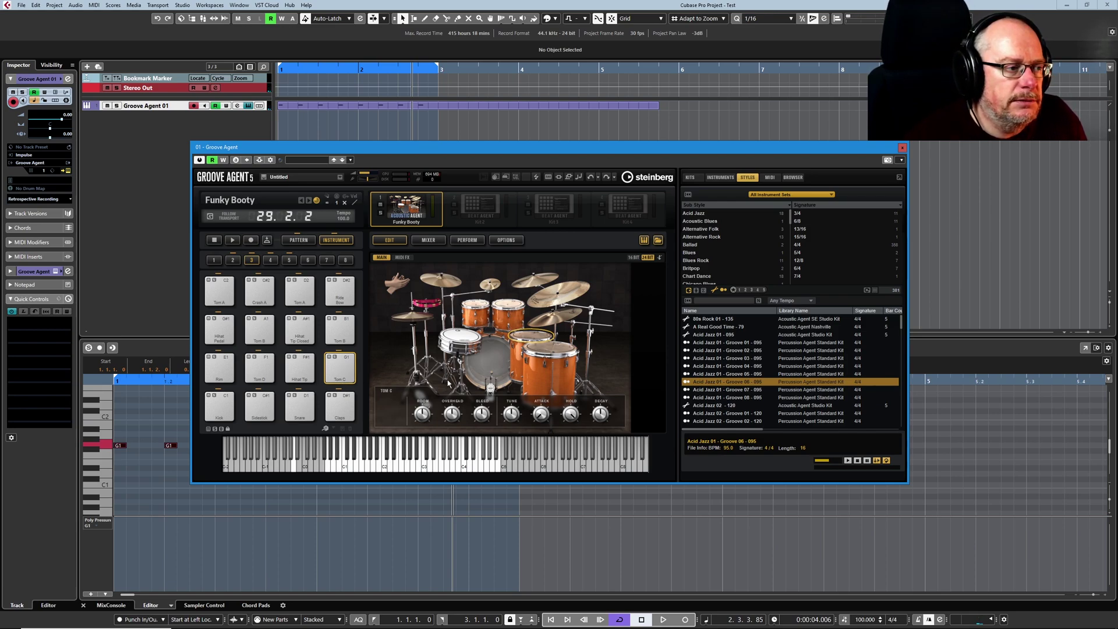
pyautogui.click(529, 334)
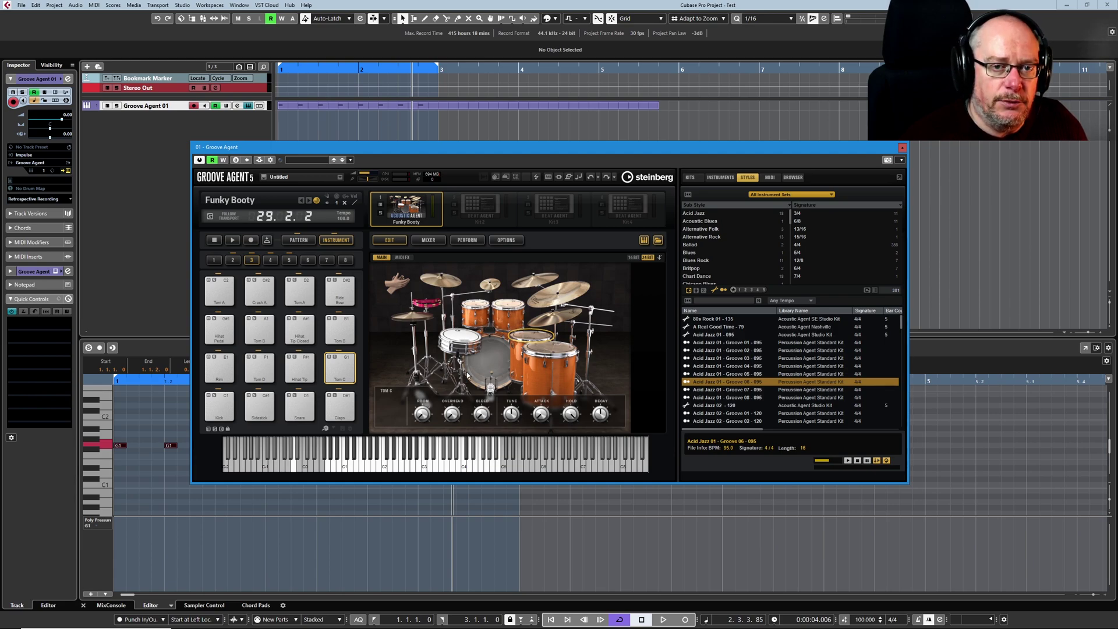
pyautogui.click(528, 333)
pyautogui.click(529, 333)
pyautogui.click(529, 332)
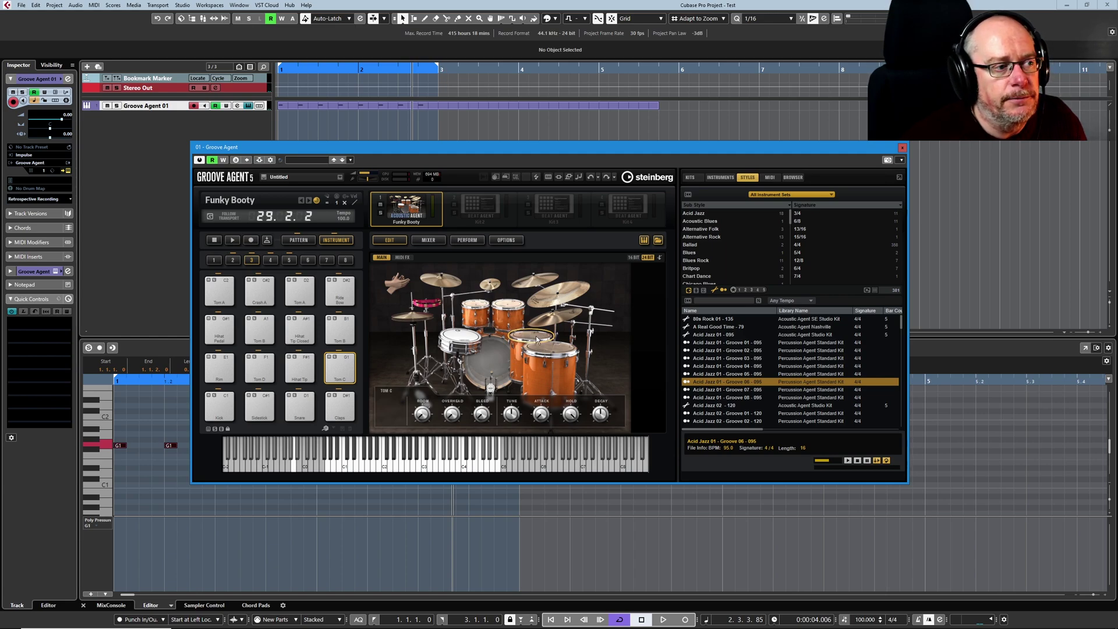
pyautogui.click(536, 356)
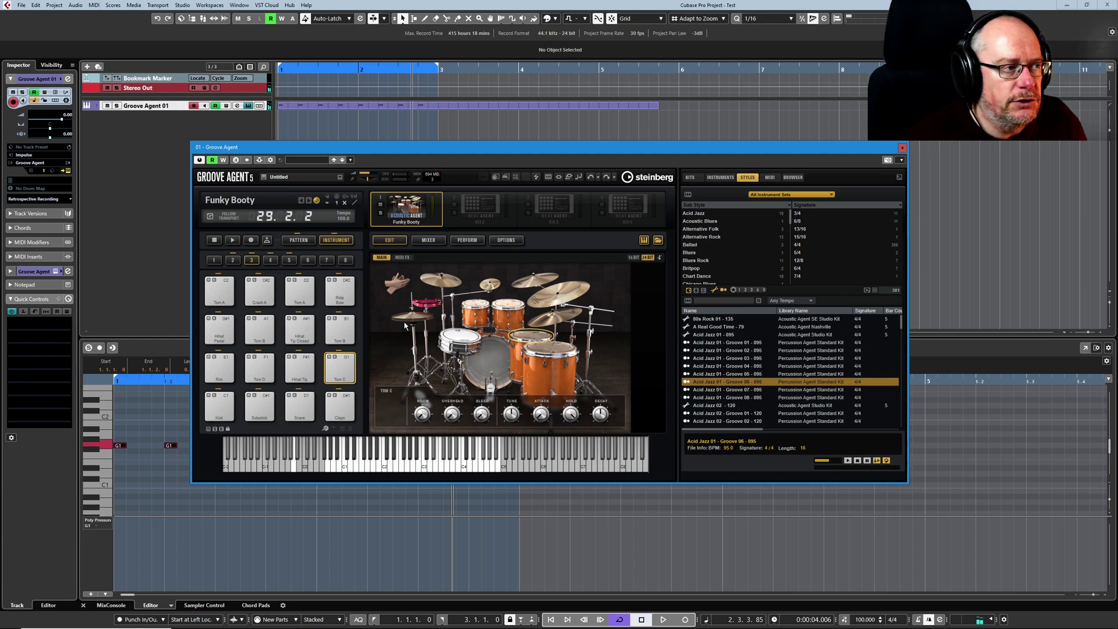
# Step: Show the toms channels in the kit mixer while auditioning Tom C
pyautogui.click(428, 240)
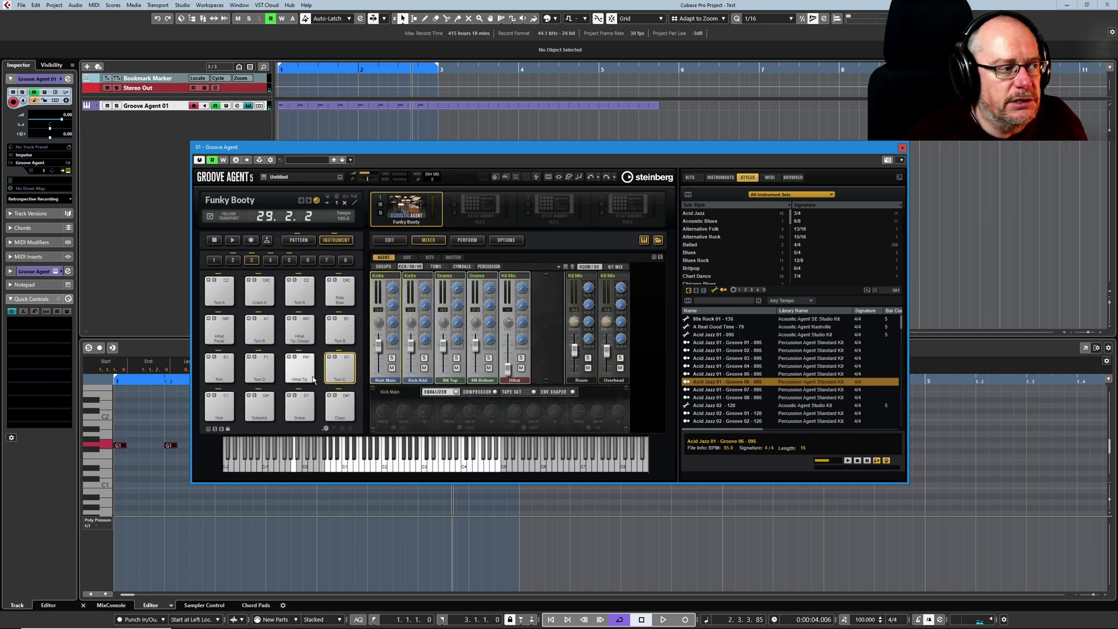
pyautogui.click(344, 367)
pyautogui.click(344, 367)
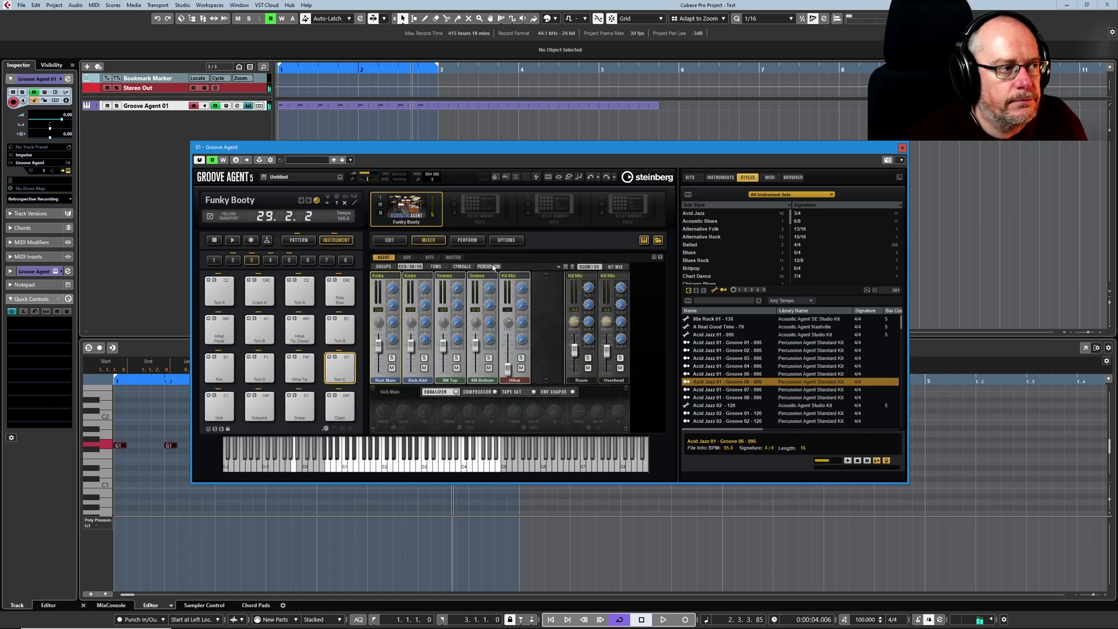
pyautogui.click(437, 267)
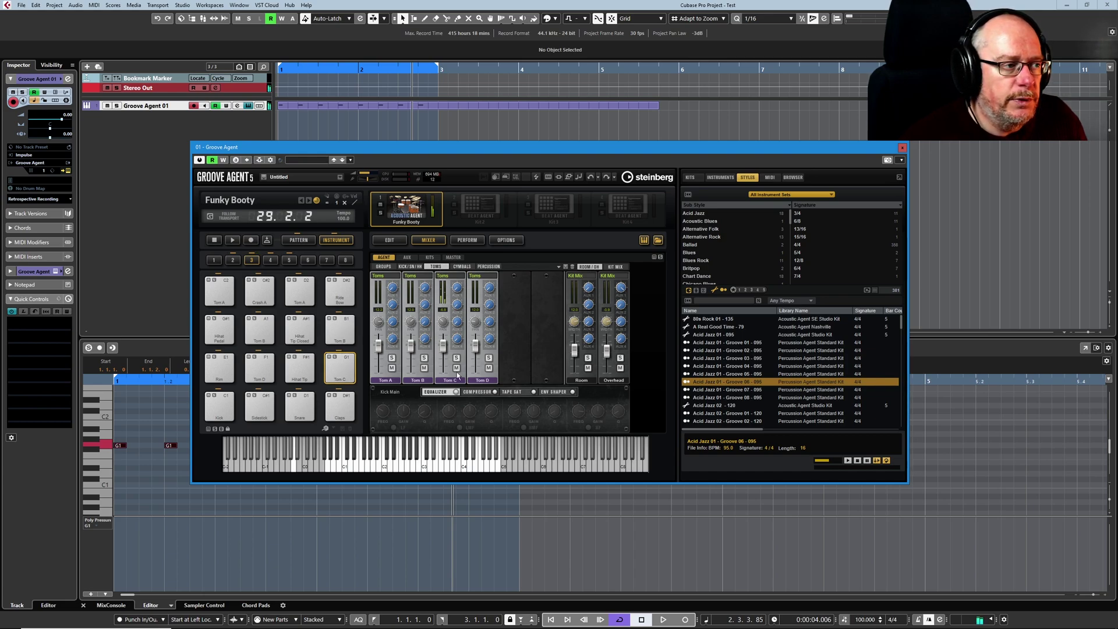
pyautogui.click(346, 364)
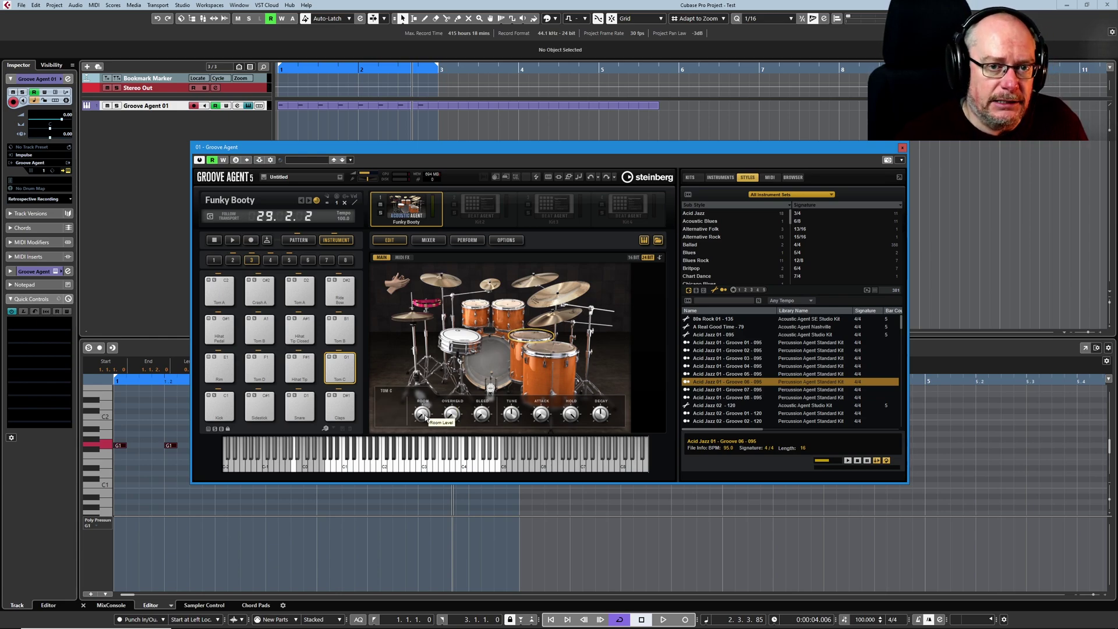
# Step: Pull the Tom C fader down in the mixer and audition Tom C on the Edit page
pyautogui.click(429, 241)
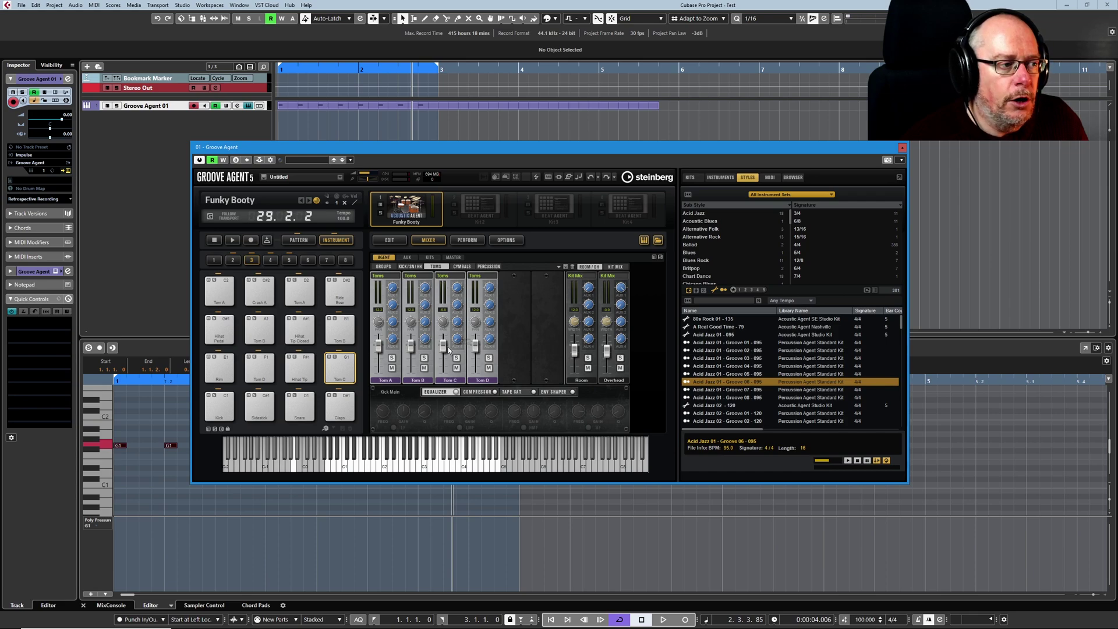
pyautogui.moveTo(444, 345); pyautogui.dragTo(443, 368)
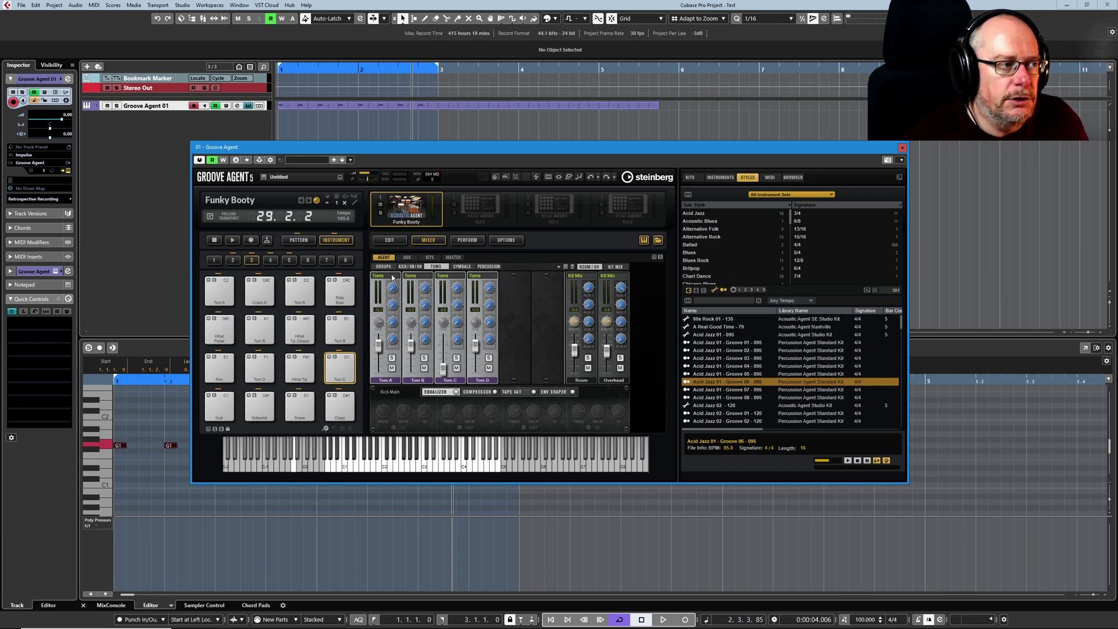
pyautogui.click(394, 240)
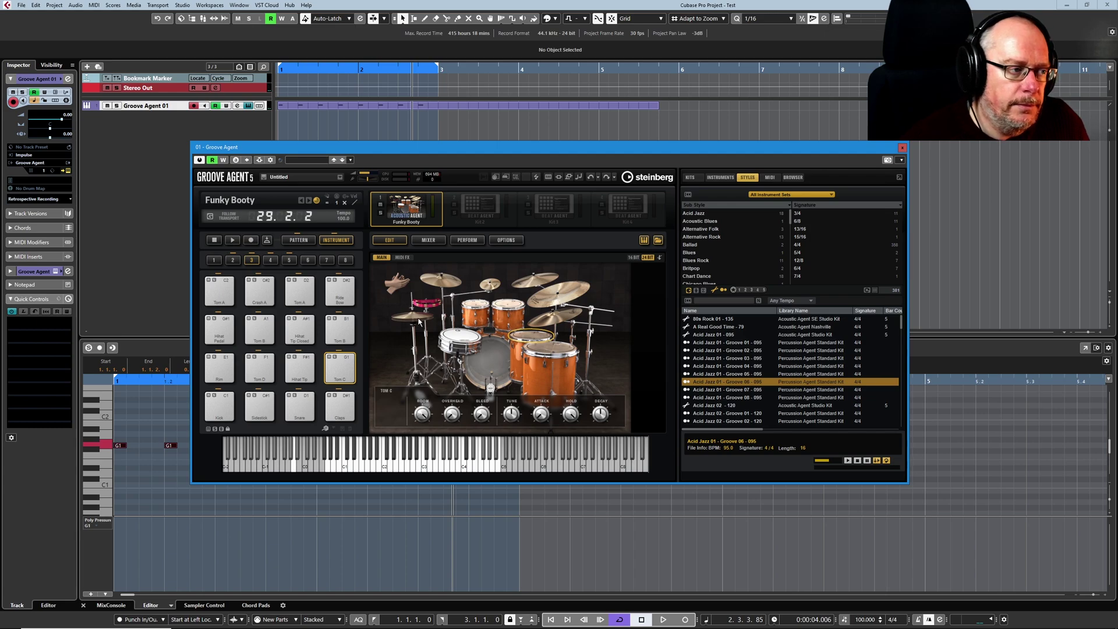
pyautogui.click(348, 361)
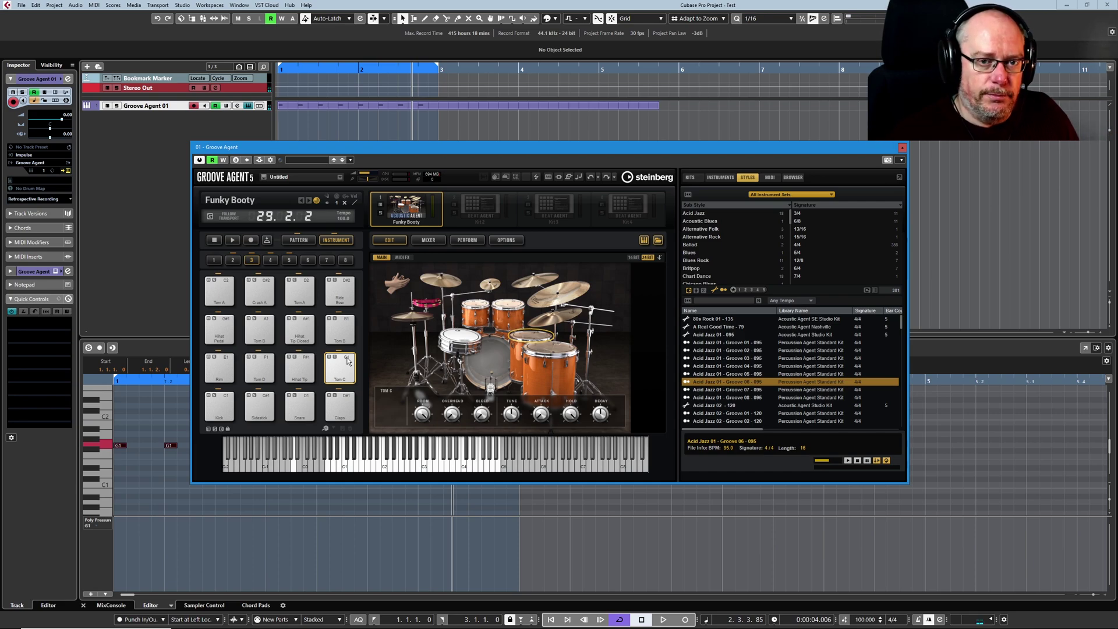
pyautogui.click(427, 240)
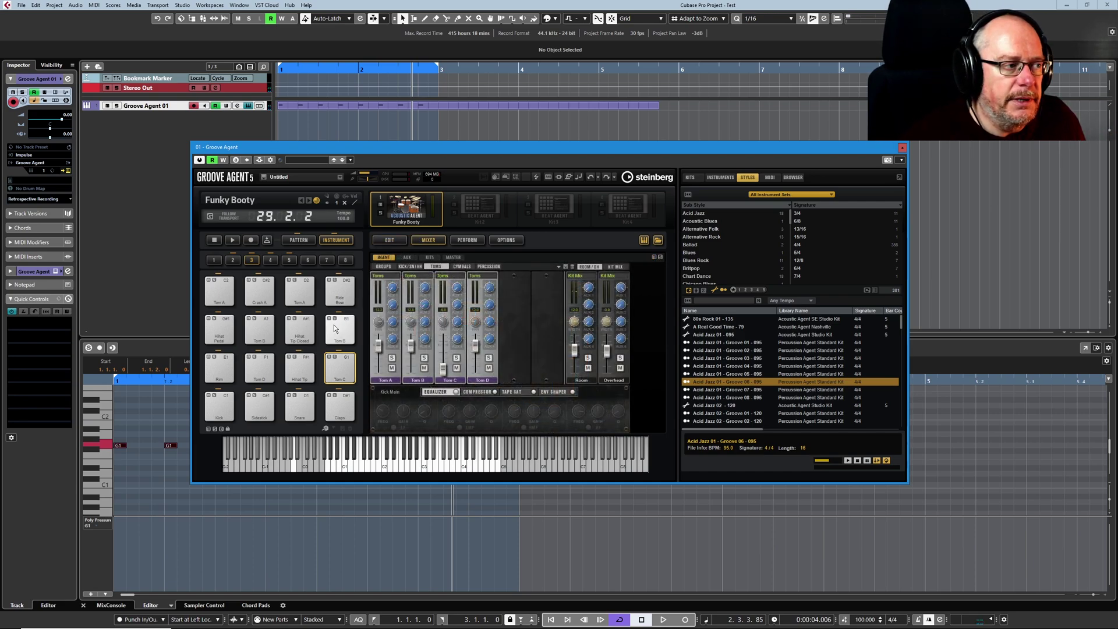
pyautogui.click(337, 362)
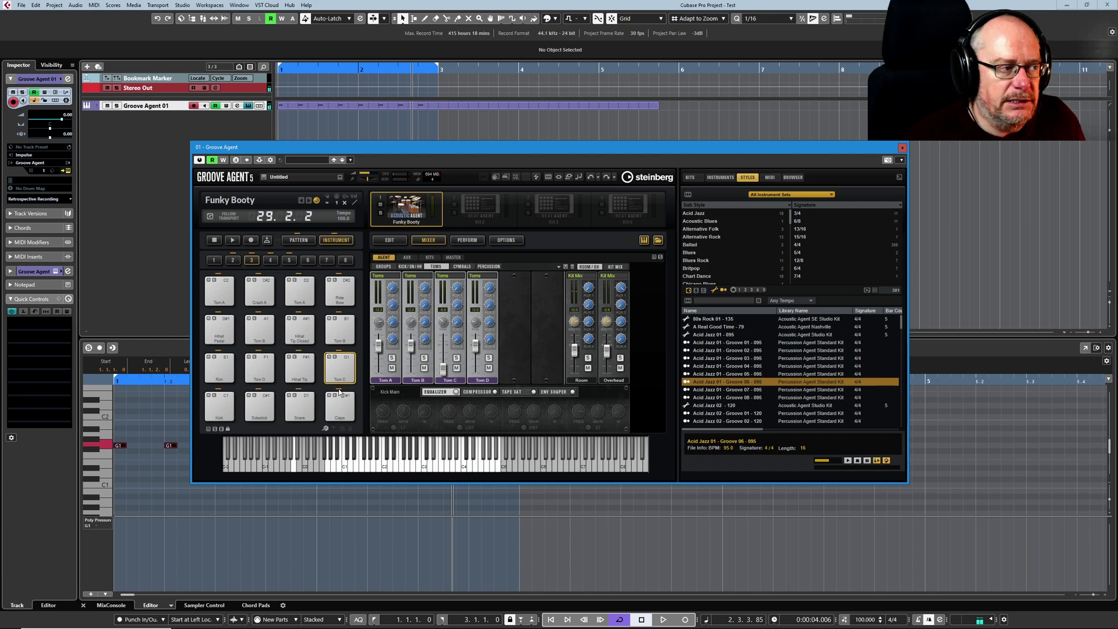
pyautogui.click(339, 367)
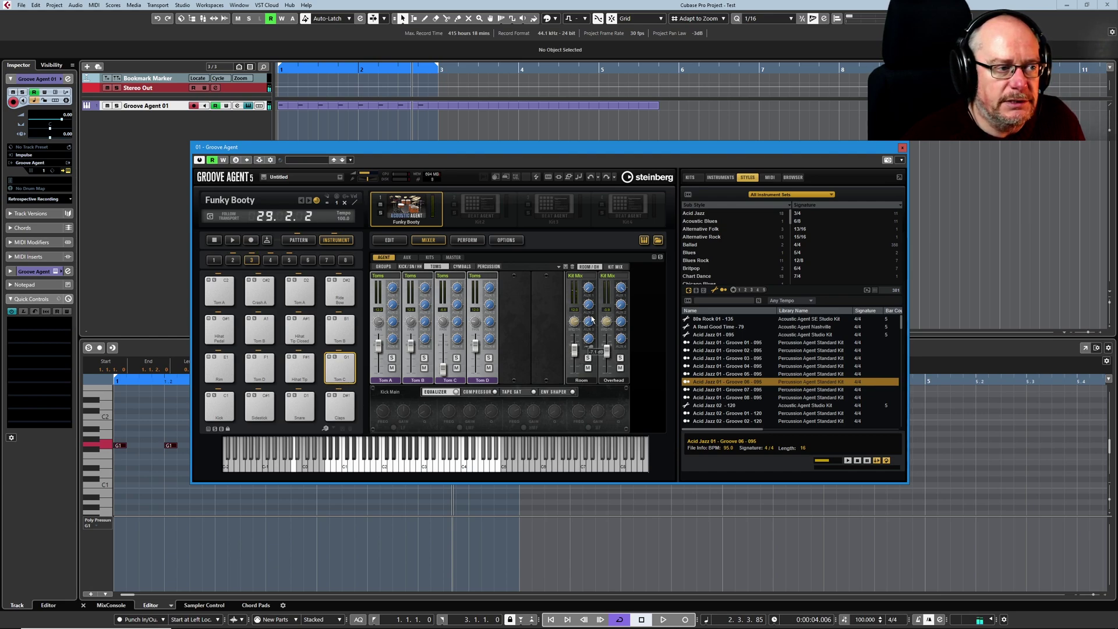
pyautogui.click(344, 361)
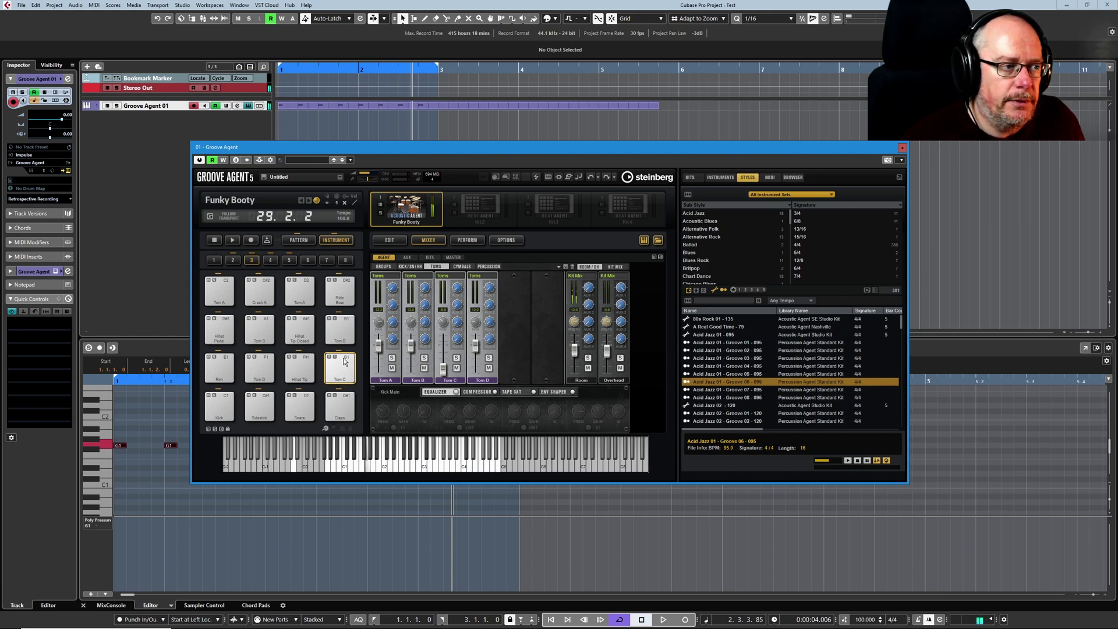
pyautogui.click(389, 239)
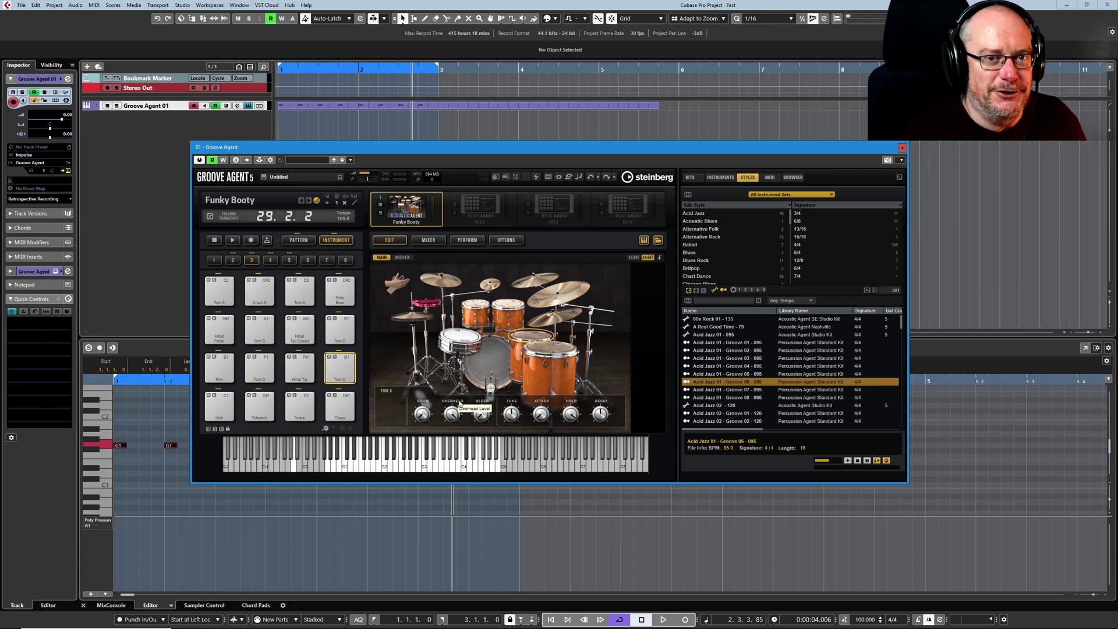
pyautogui.click(343, 360)
pyautogui.click(344, 358)
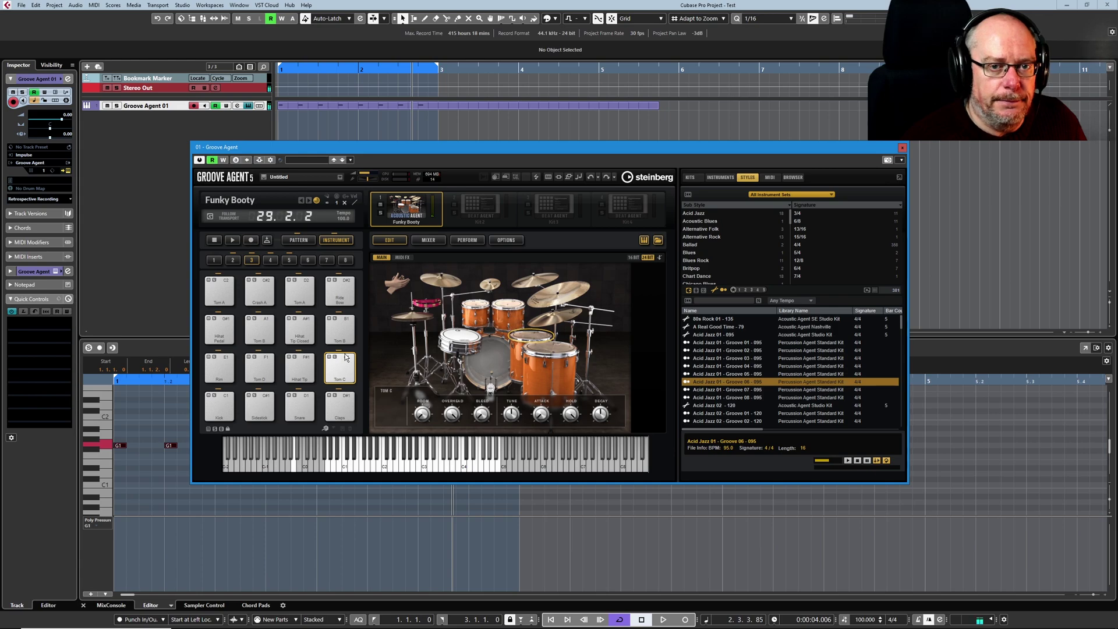
pyautogui.click(345, 359)
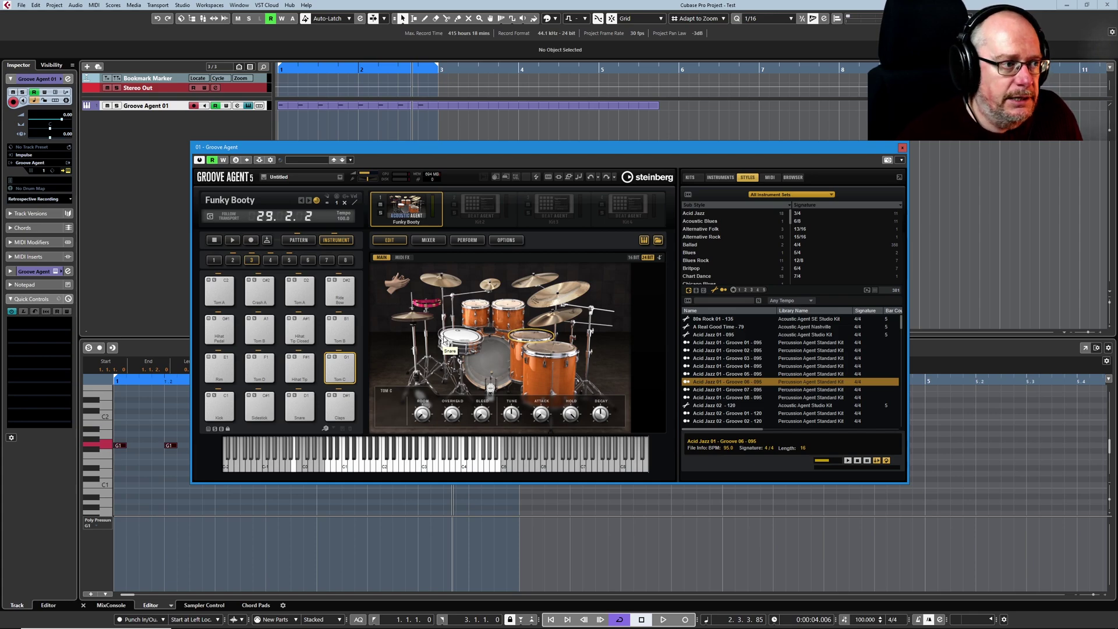
pyautogui.click(549, 352)
pyautogui.click(504, 363)
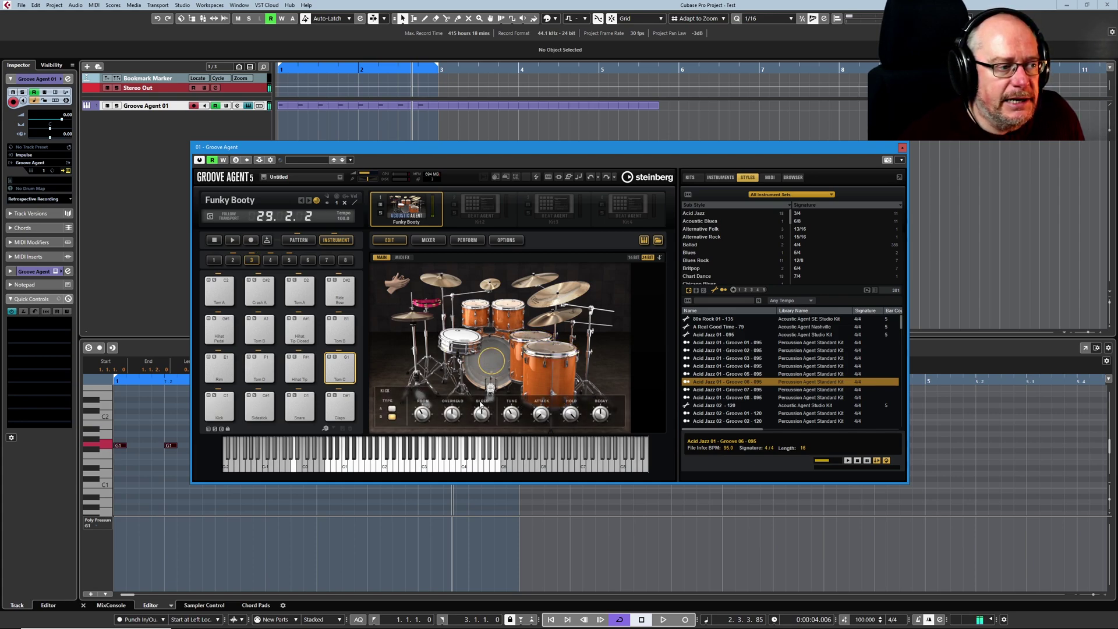
pyautogui.click(530, 333)
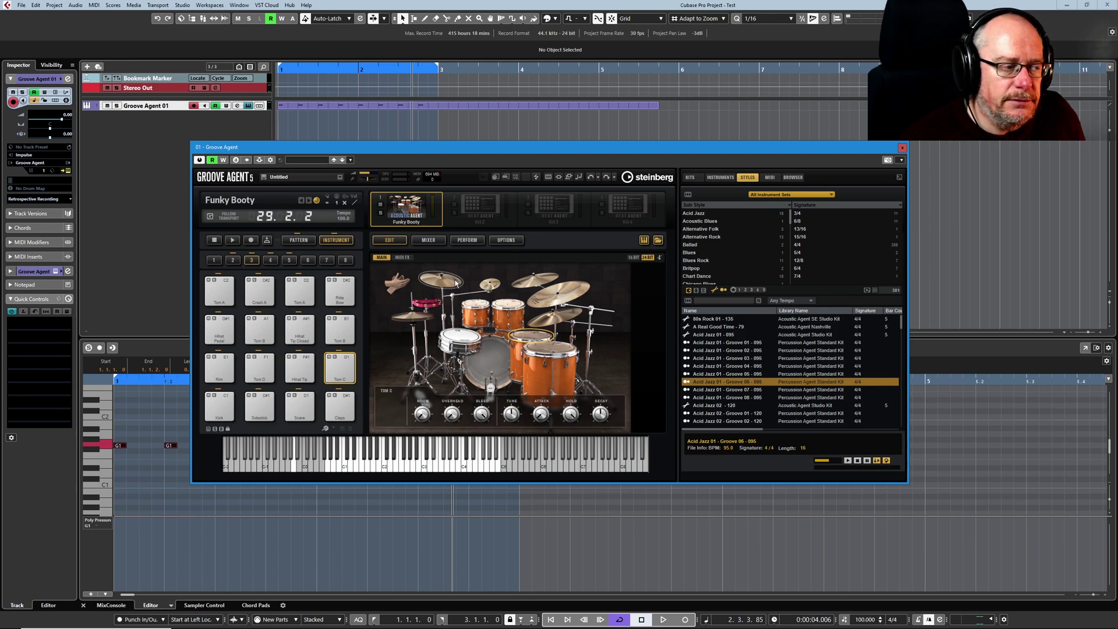
pyautogui.click(345, 361)
pyautogui.click(345, 361)
pyautogui.click(345, 360)
pyautogui.click(345, 361)
pyautogui.click(345, 361)
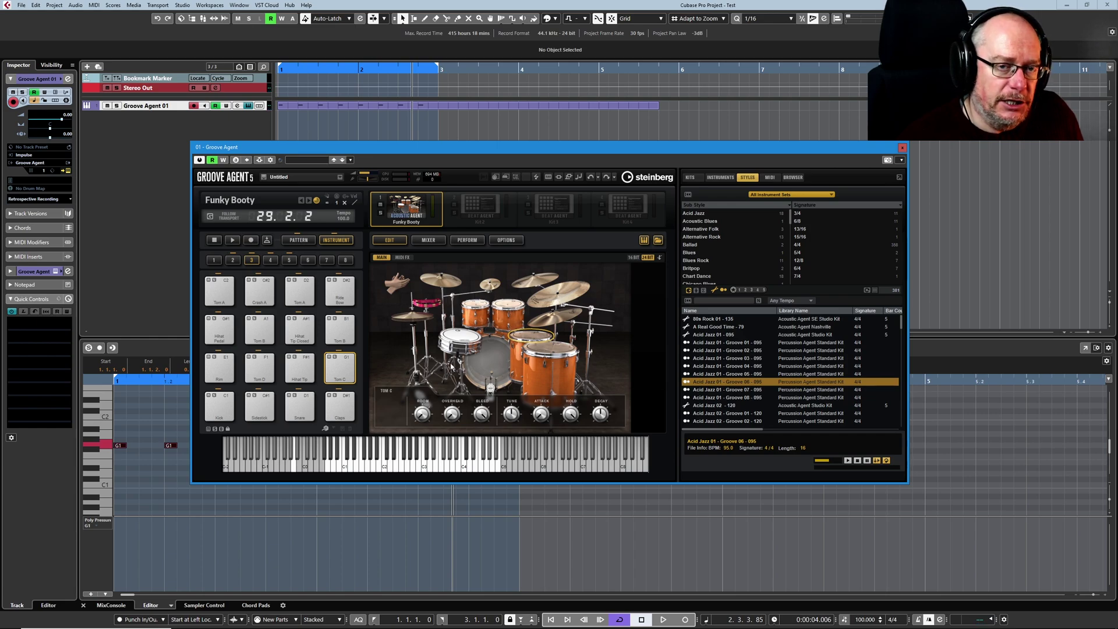
# Step: Show the KICK/SN/HH mixer channels, audition Tom C, and return to the Edit page
pyautogui.click(428, 241)
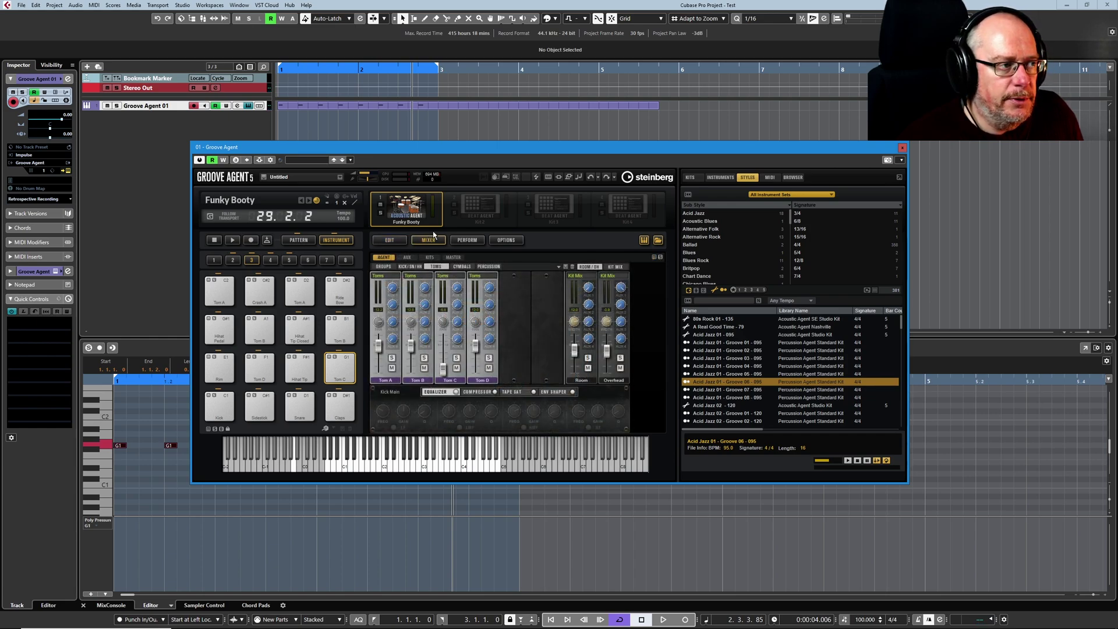
pyautogui.click(410, 266)
pyautogui.click(348, 363)
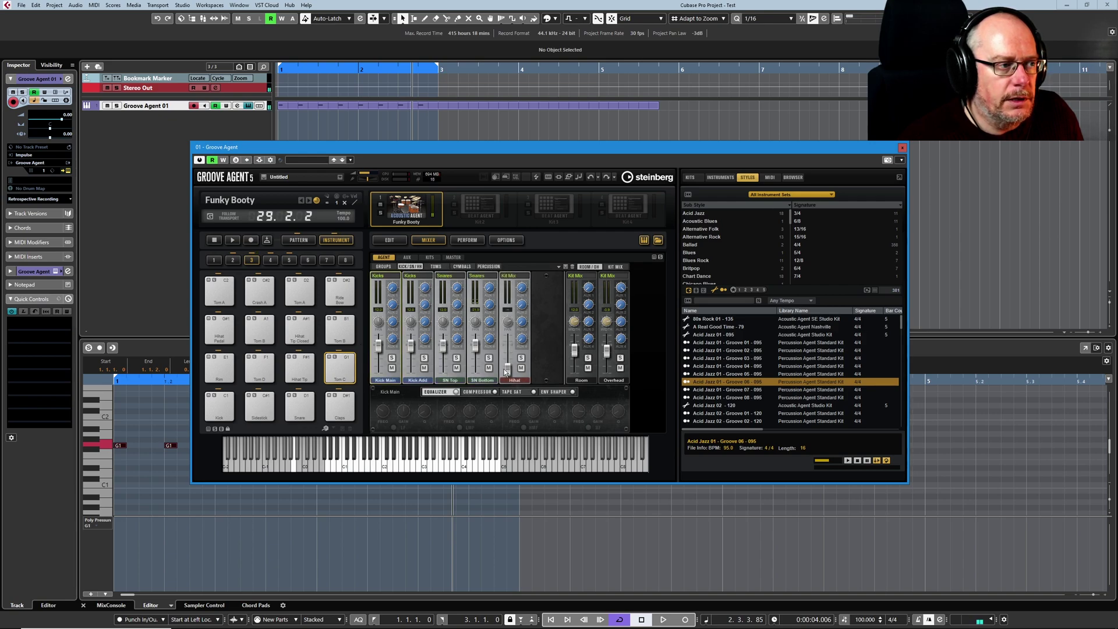
pyautogui.click(346, 360)
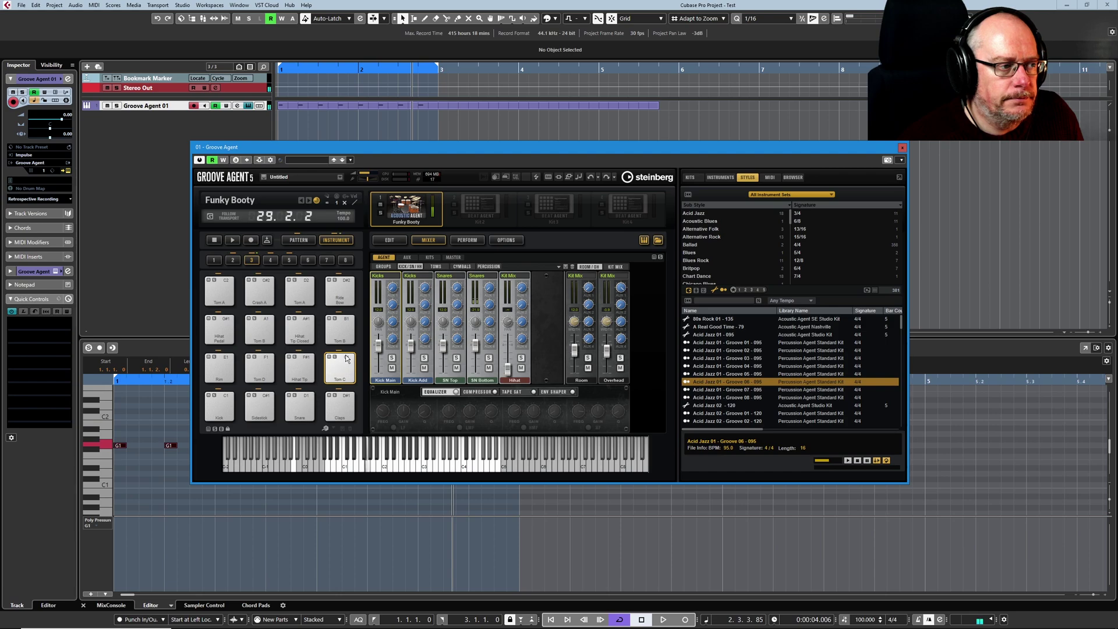
pyautogui.click(390, 241)
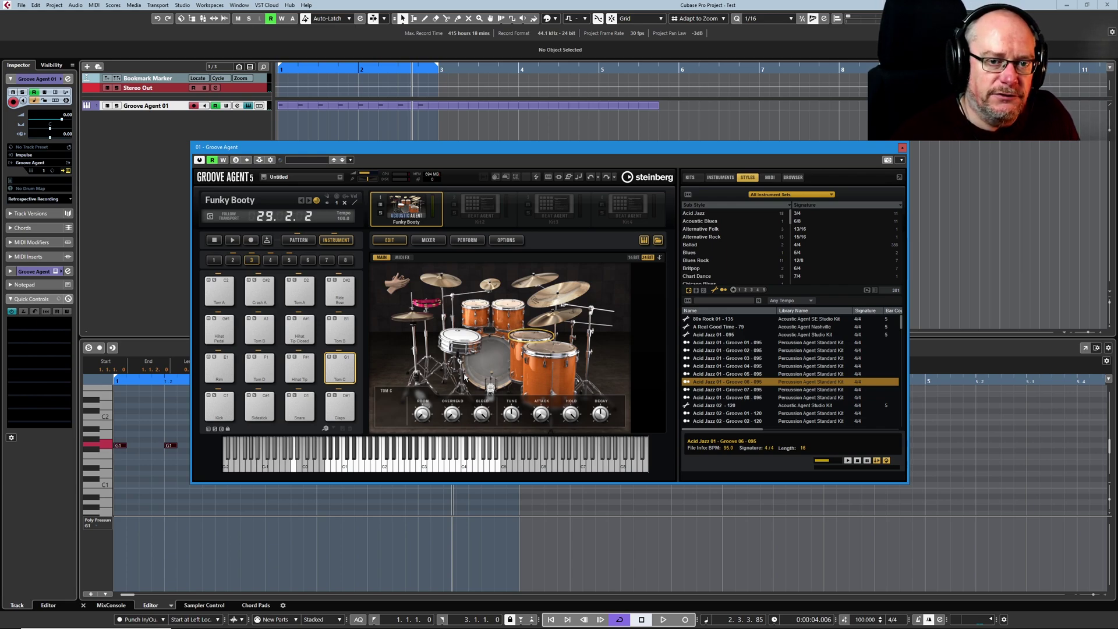
# Step: Audition Tom C, then raise its fader in the TOMS mixer to -6.3 dB
pyautogui.click(342, 362)
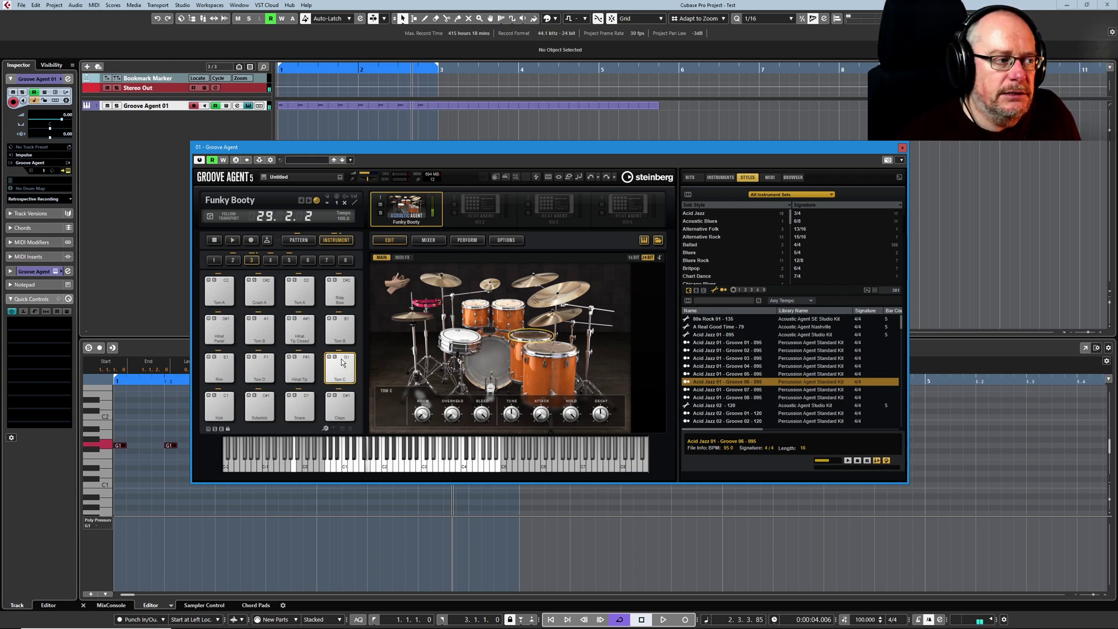
pyautogui.click(343, 362)
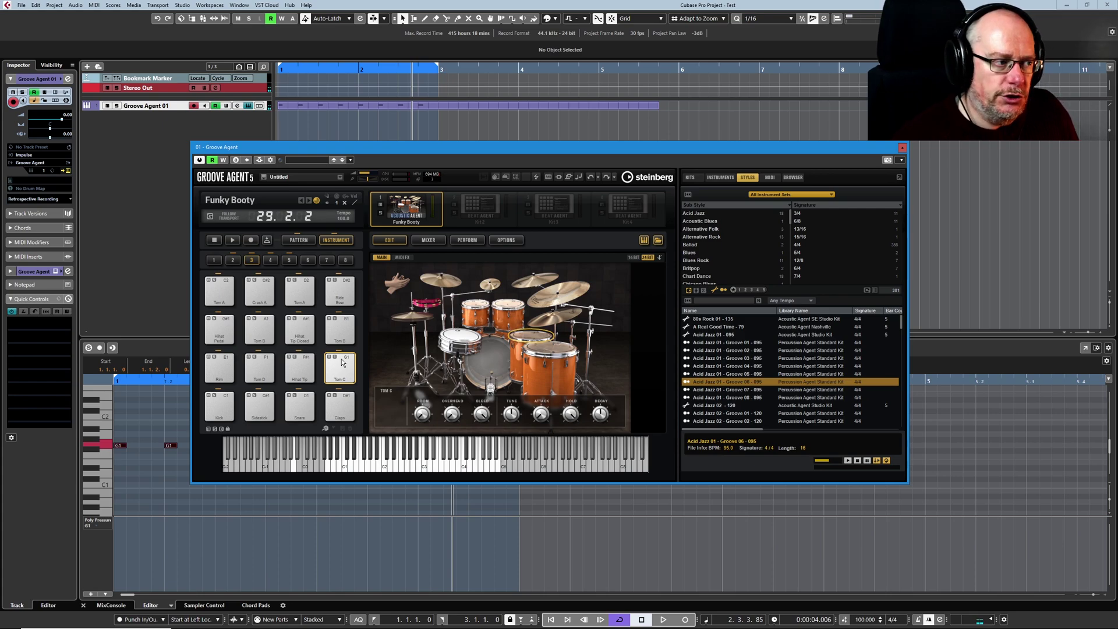
pyautogui.click(429, 241)
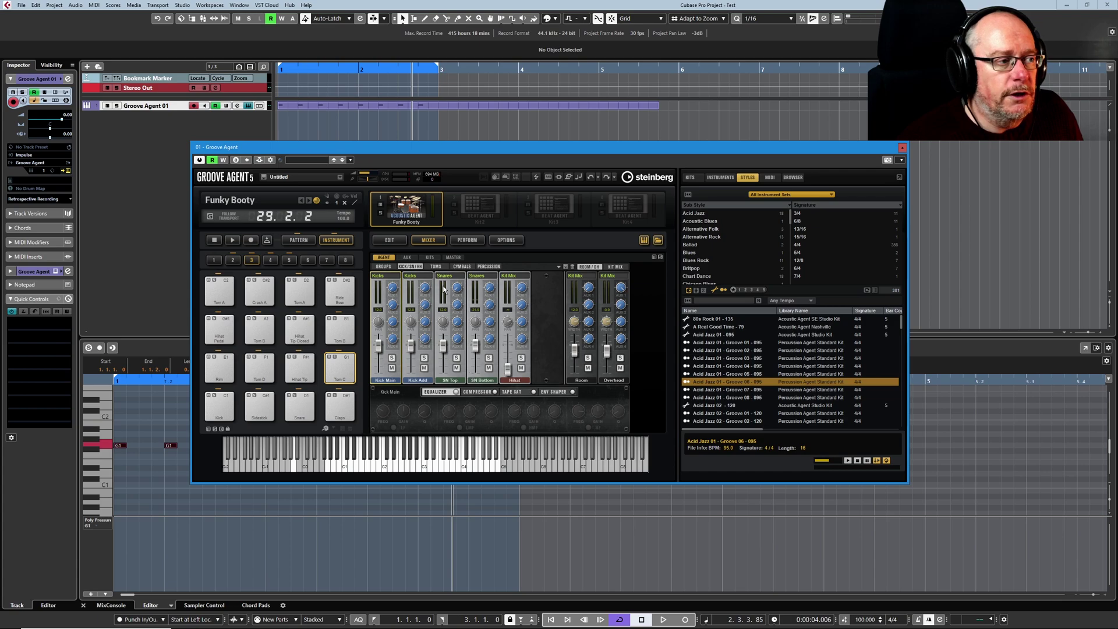
pyautogui.click(435, 267)
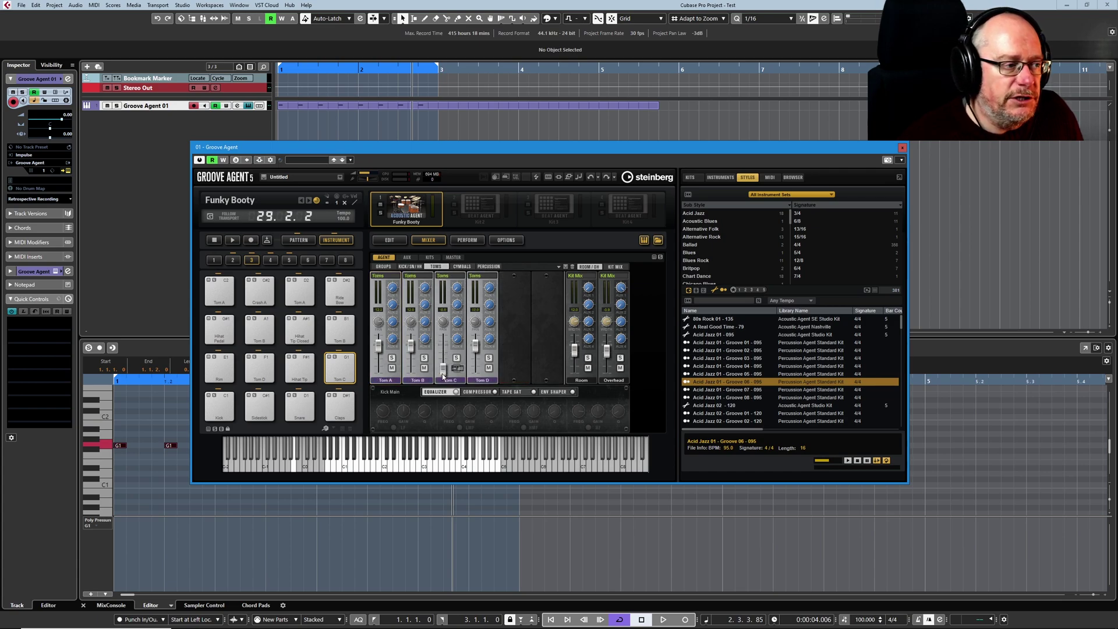
pyautogui.moveTo(442, 372); pyautogui.dragTo(446, 358)
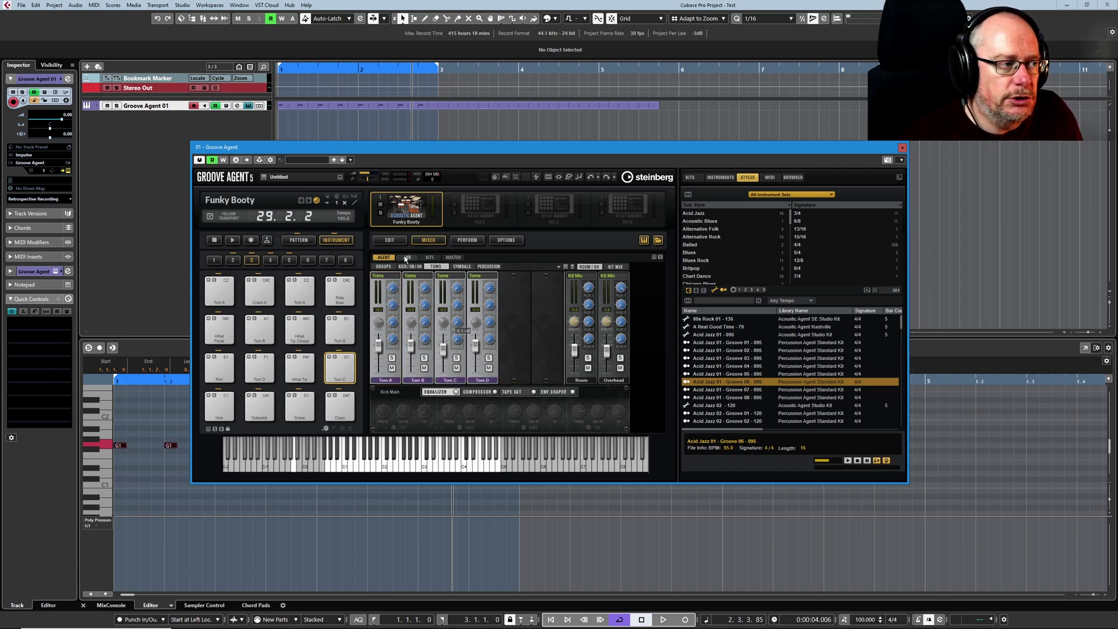
pyautogui.click(396, 241)
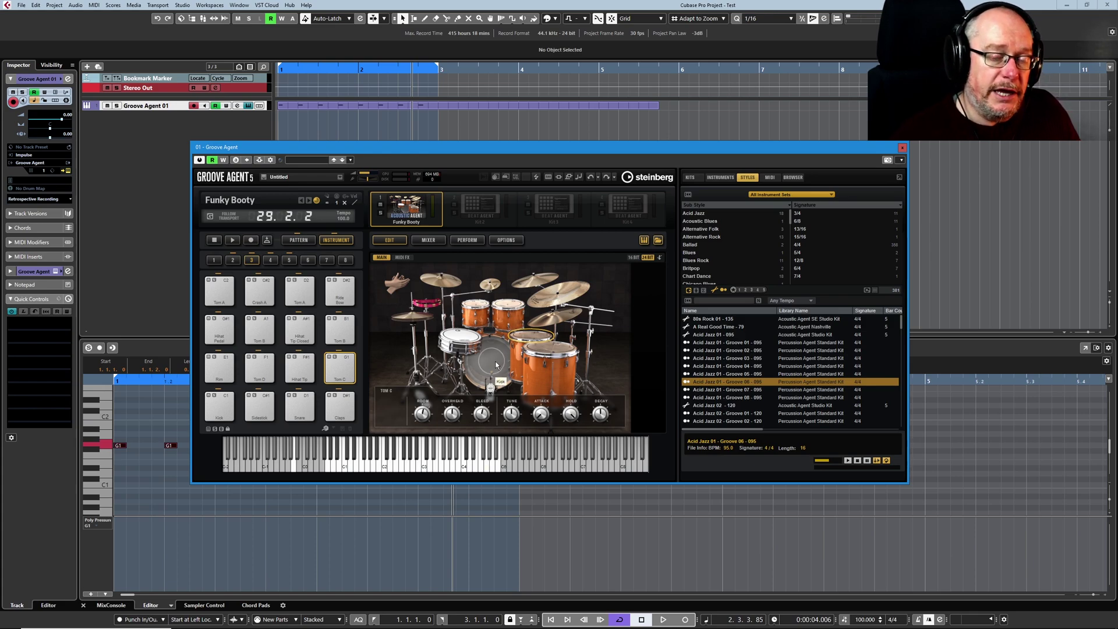
# Step: Audition Tom C at its new level on the Edit page
pyautogui.click(341, 363)
pyautogui.click(342, 361)
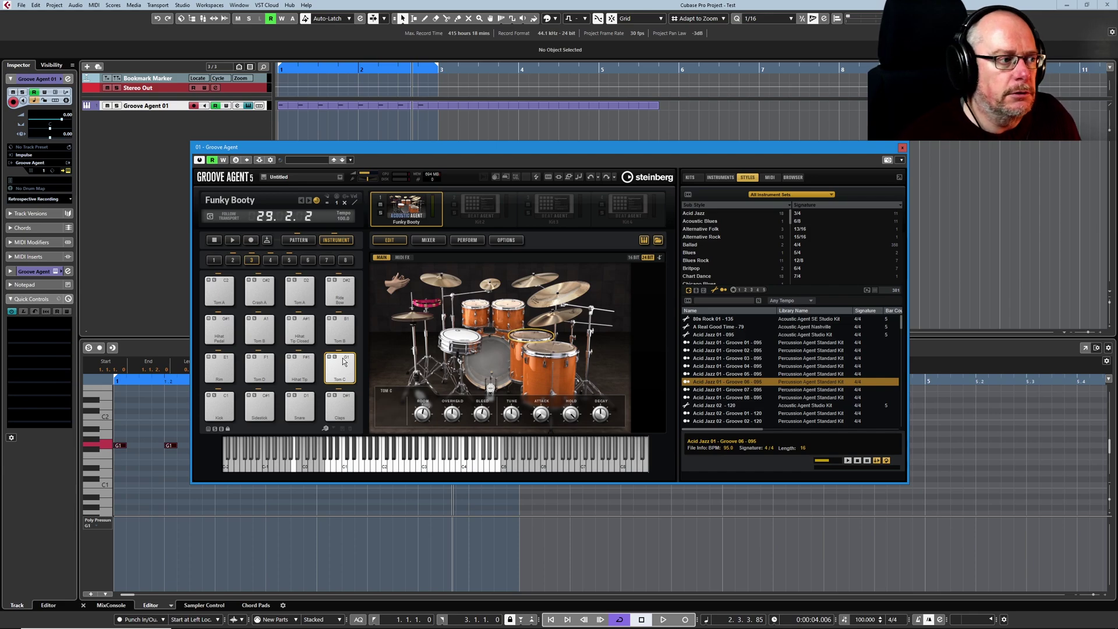
pyautogui.click(343, 361)
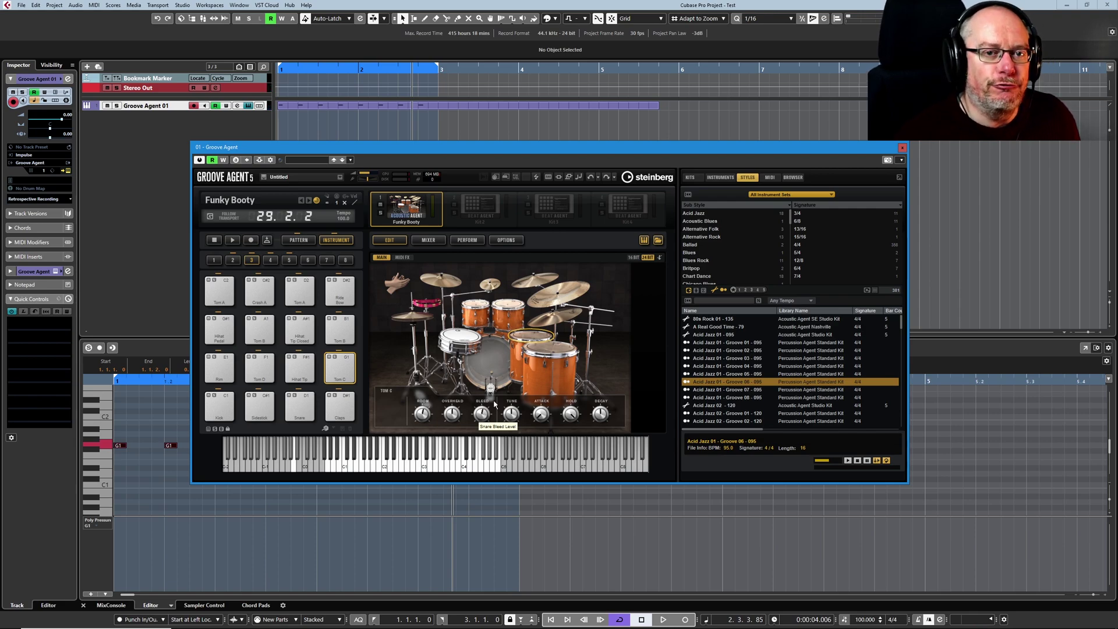
# Step: View the Tom B, Crash B choke and splash settings, then open the mixer
pyautogui.click(508, 306)
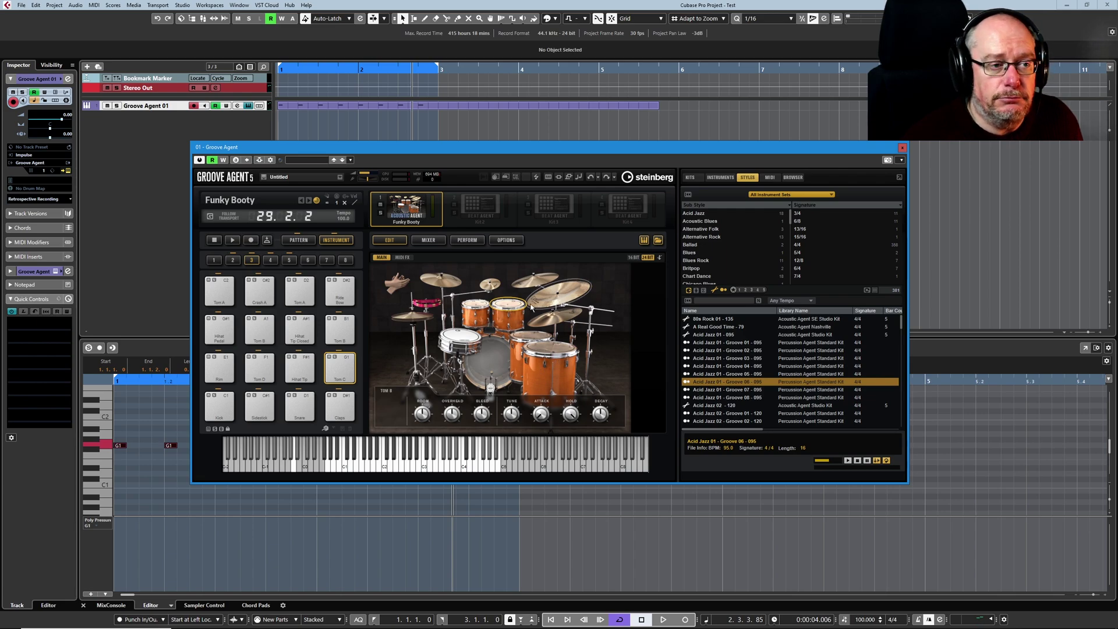
pyautogui.click(535, 275)
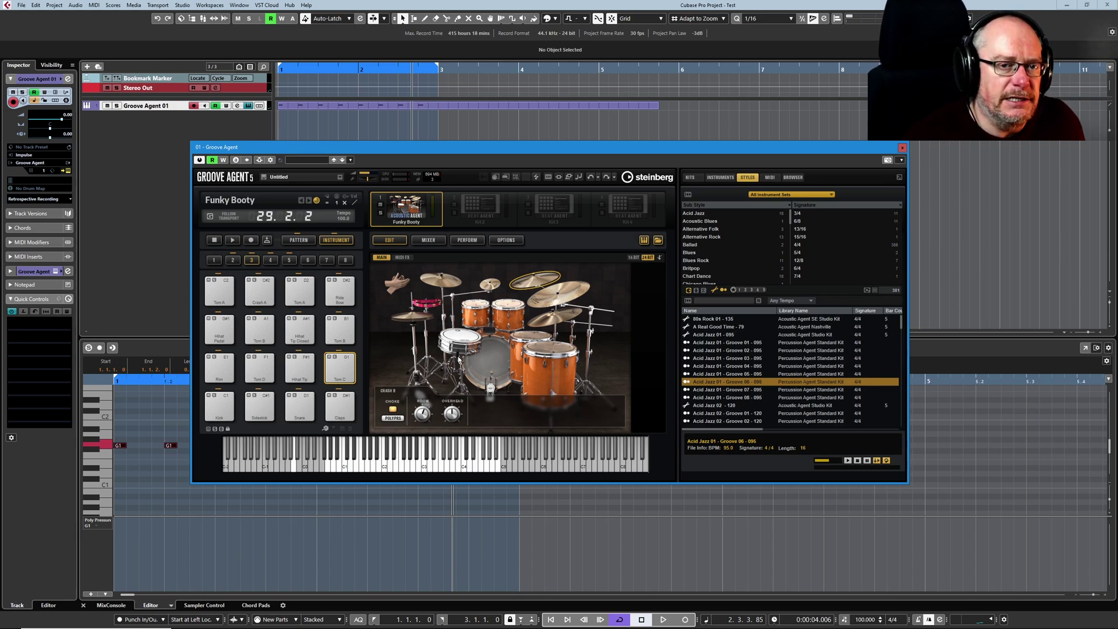
pyautogui.click(491, 287)
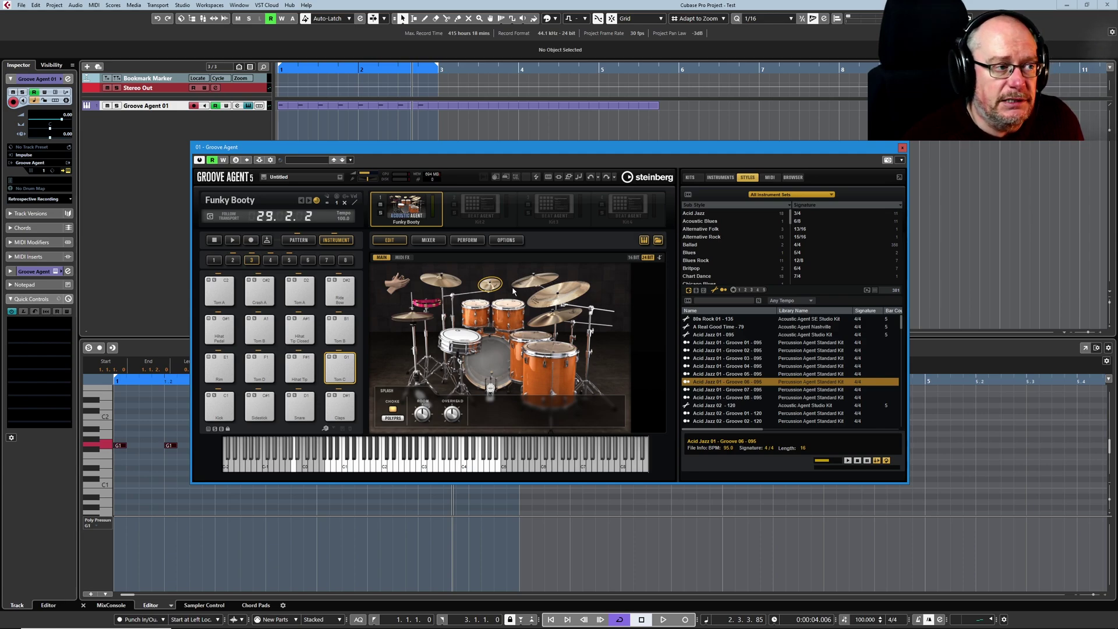
pyautogui.click(428, 240)
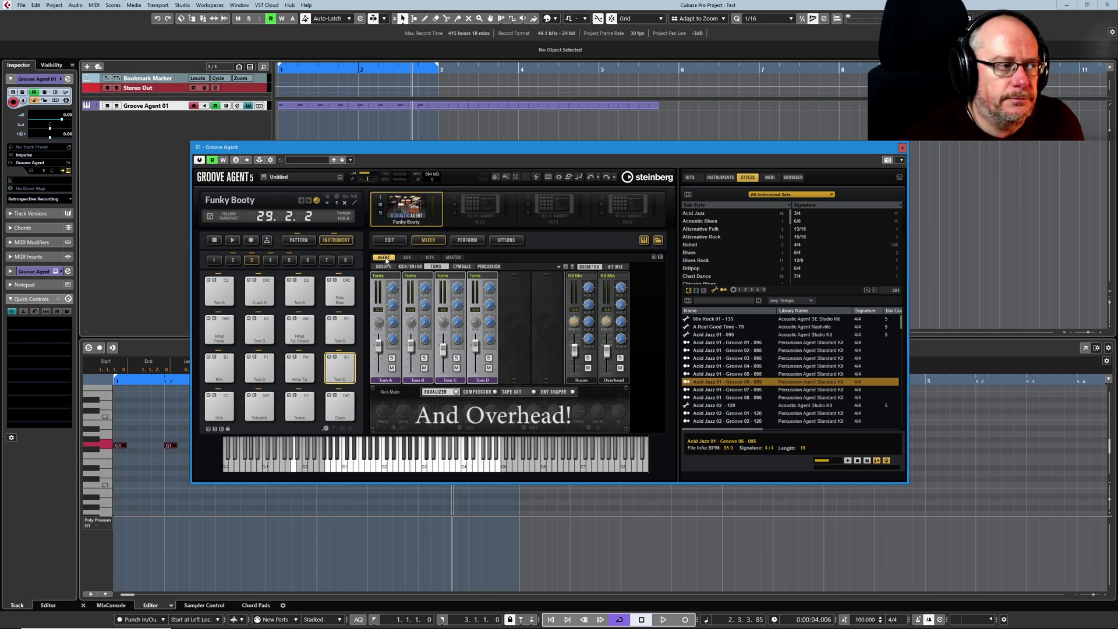
# Step: Load the Hammer Rock Mix 01 kit from Simon Phillips Studio Drums, including its patterns
pyautogui.rightClick(401, 205)
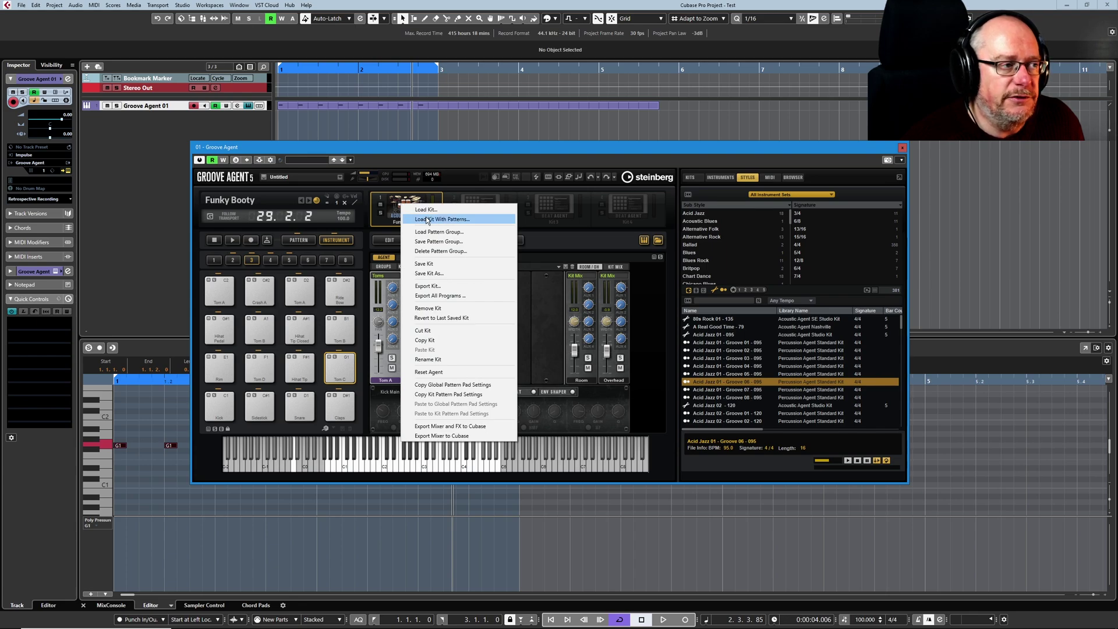
pyautogui.click(428, 220)
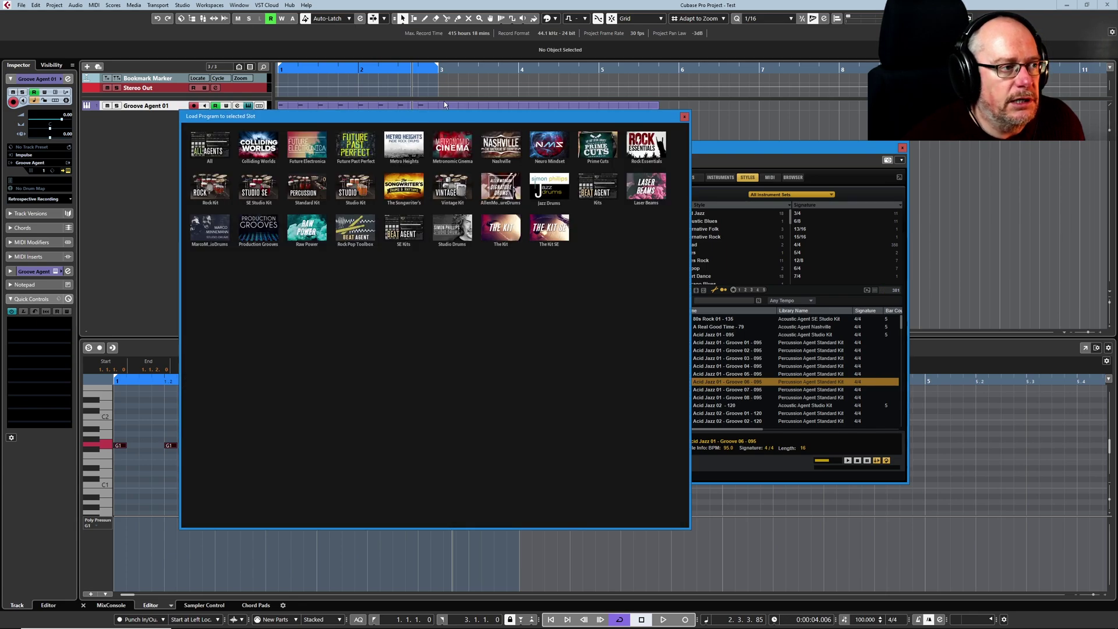
pyautogui.click(452, 229)
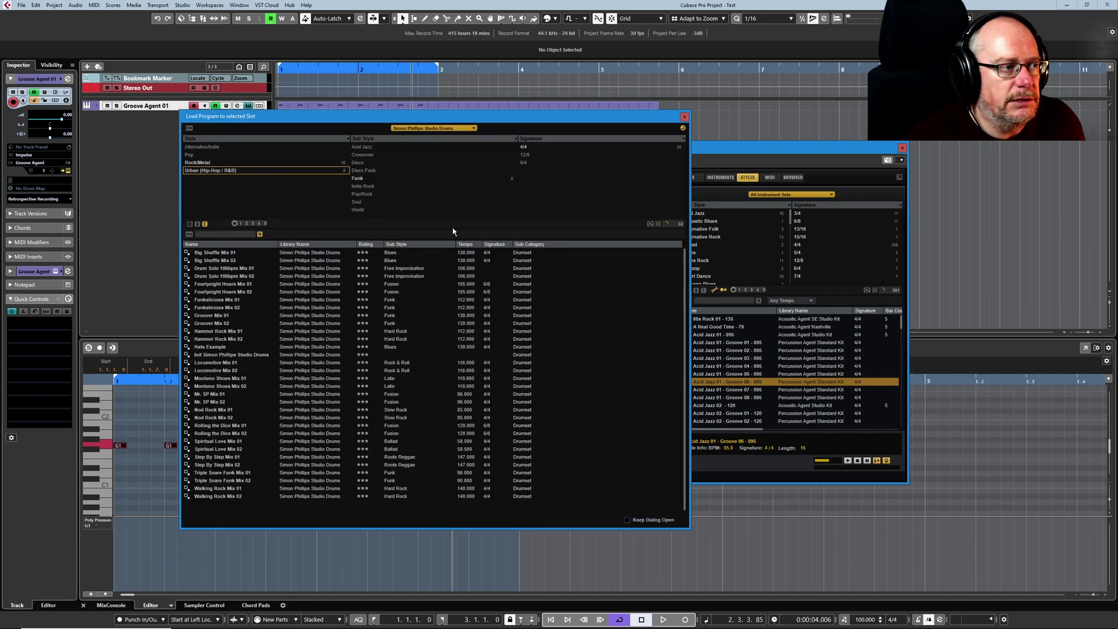
pyautogui.doubleClick(207, 331)
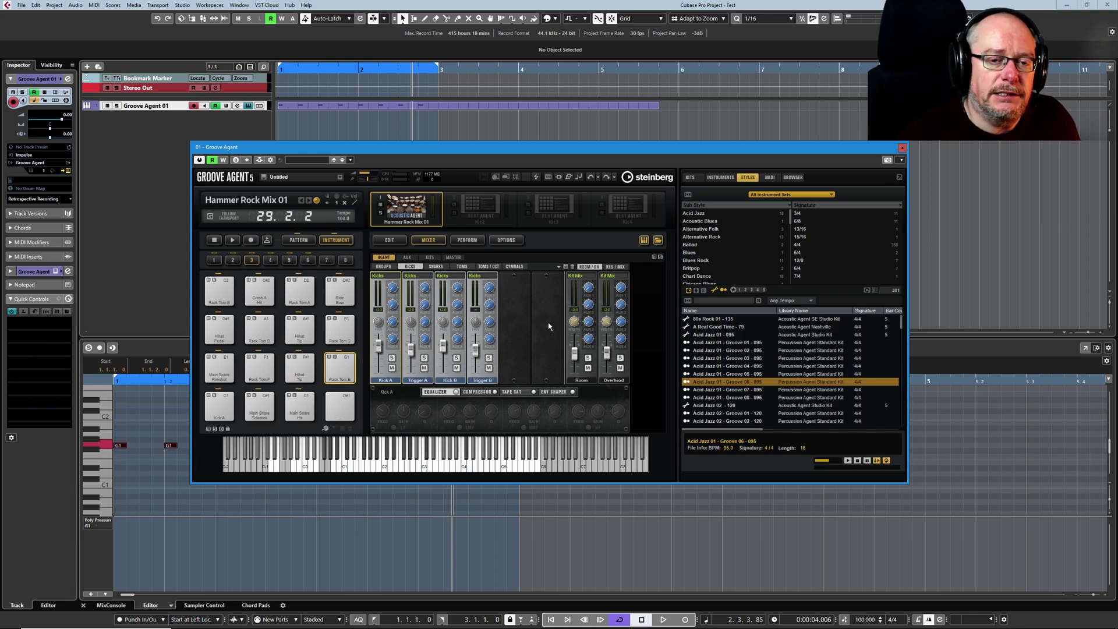
# Step: Switch the mic list to KICK and select the kick to show its Kick A and Trigger layers, then return to ROOM
pyautogui.click(389, 239)
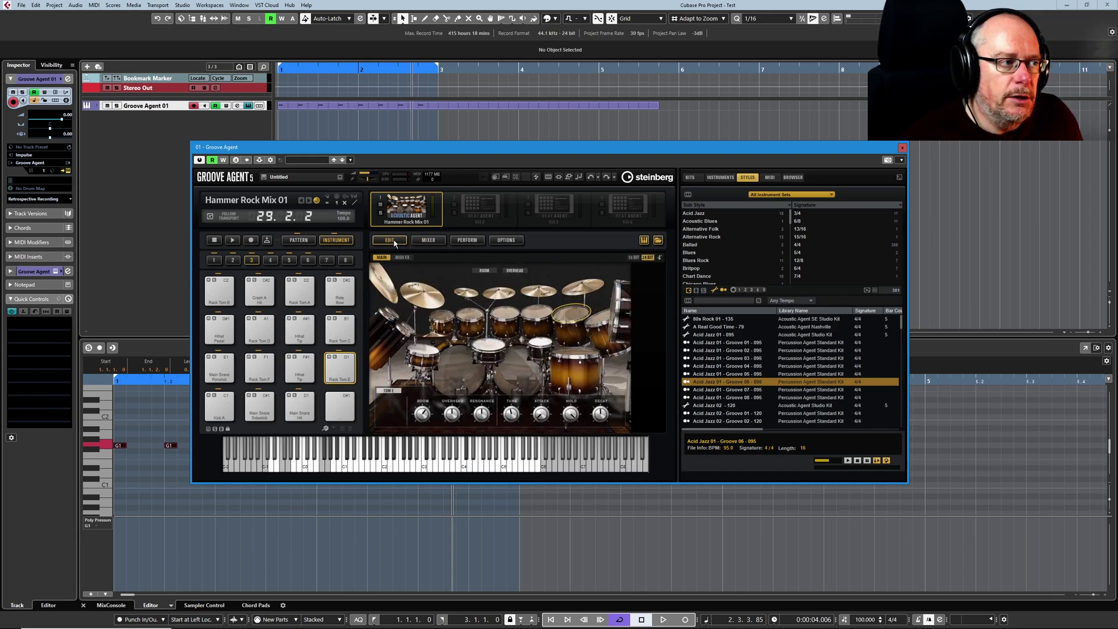
pyautogui.click(484, 271)
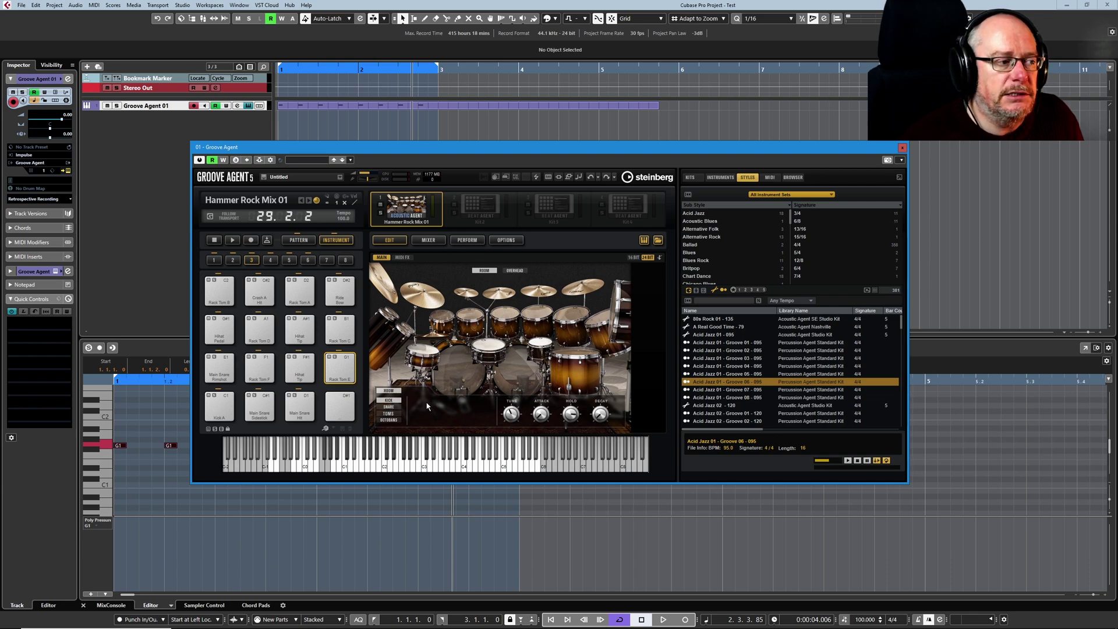
pyautogui.click(390, 402)
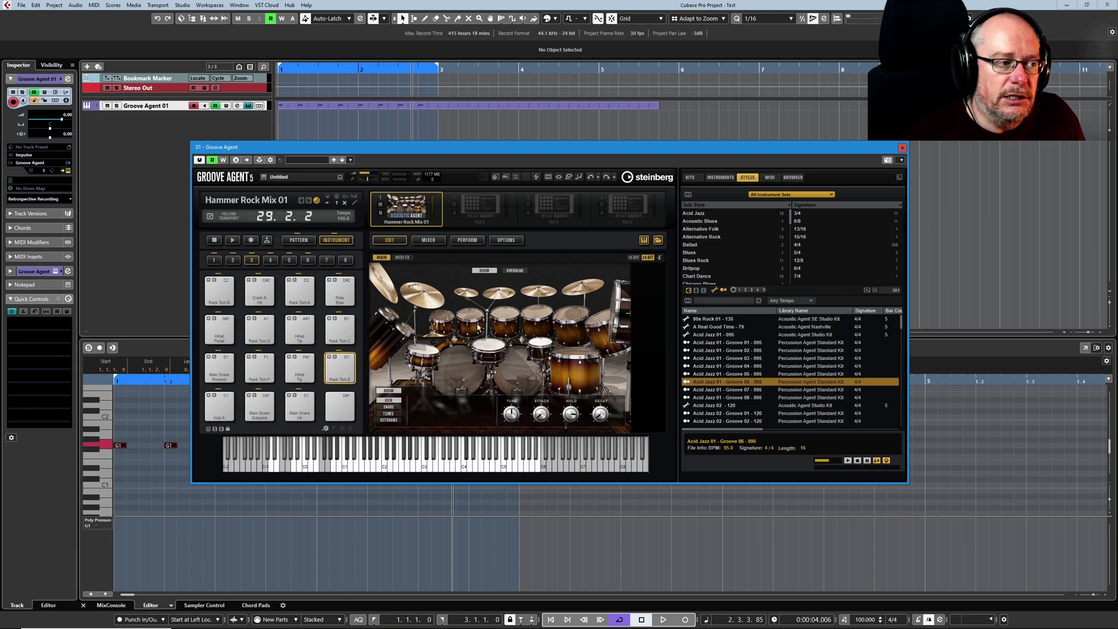
pyautogui.click(518, 371)
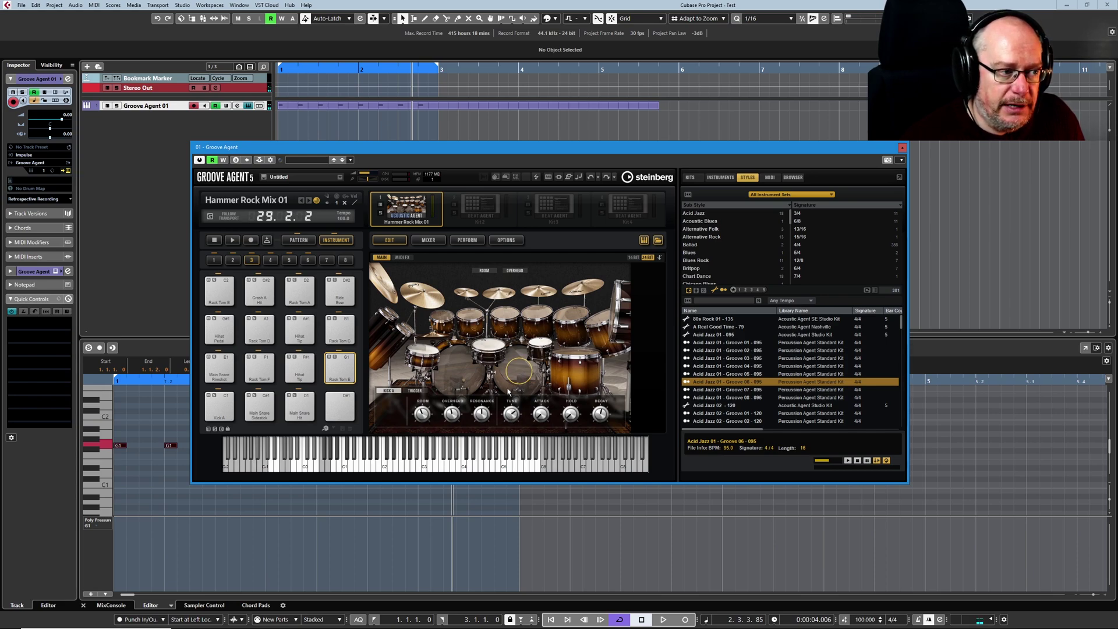
pyautogui.click(483, 270)
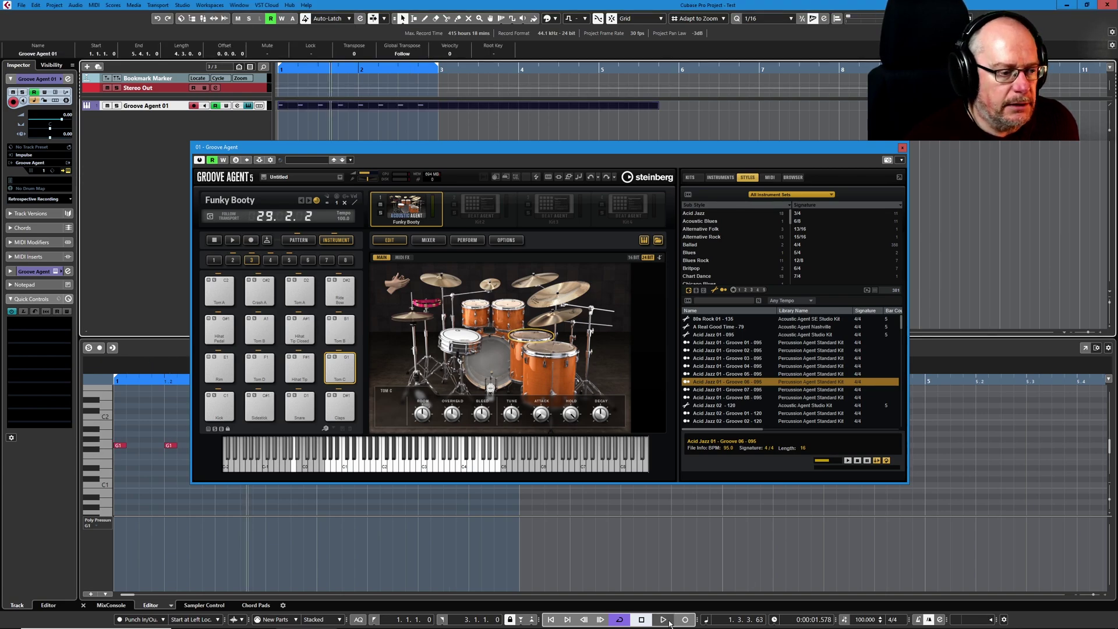
pyautogui.click(662, 620)
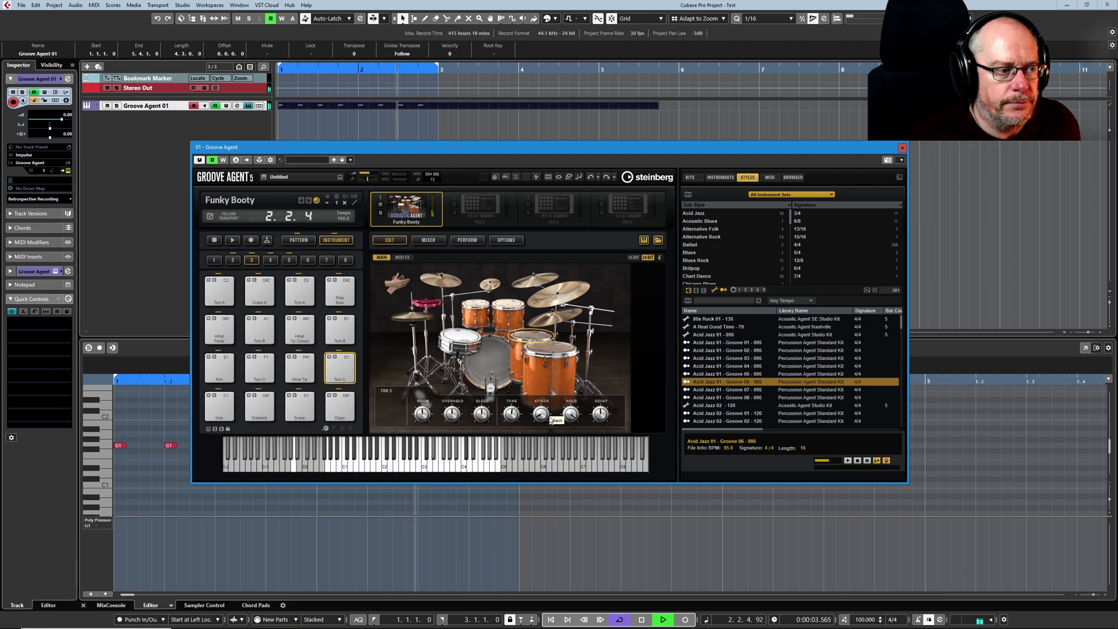
pyautogui.click(641, 619)
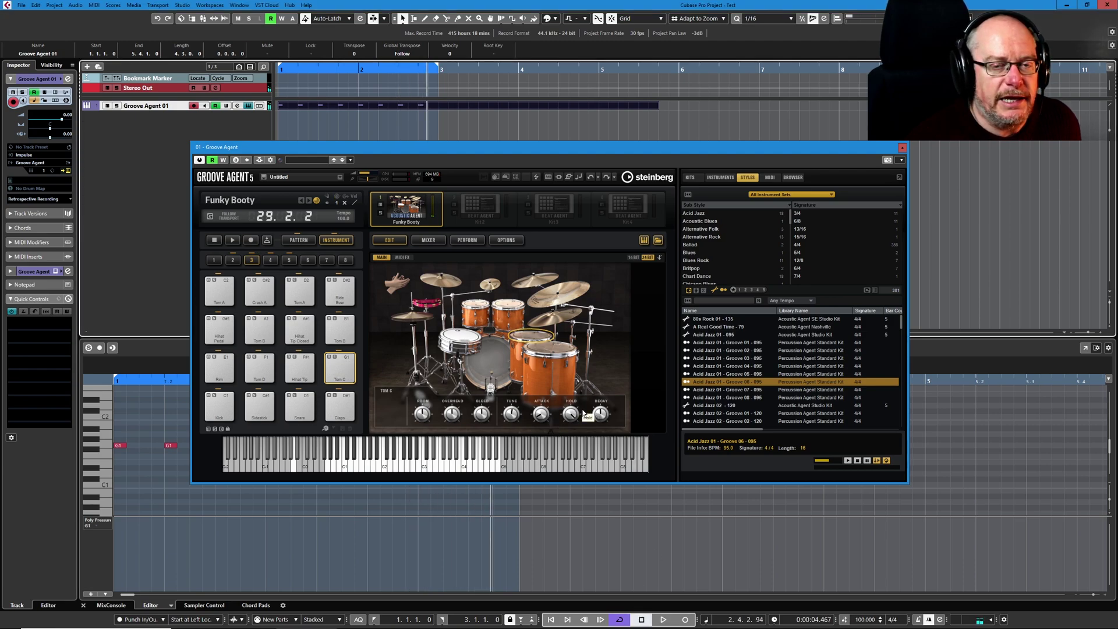
pyautogui.click(537, 336)
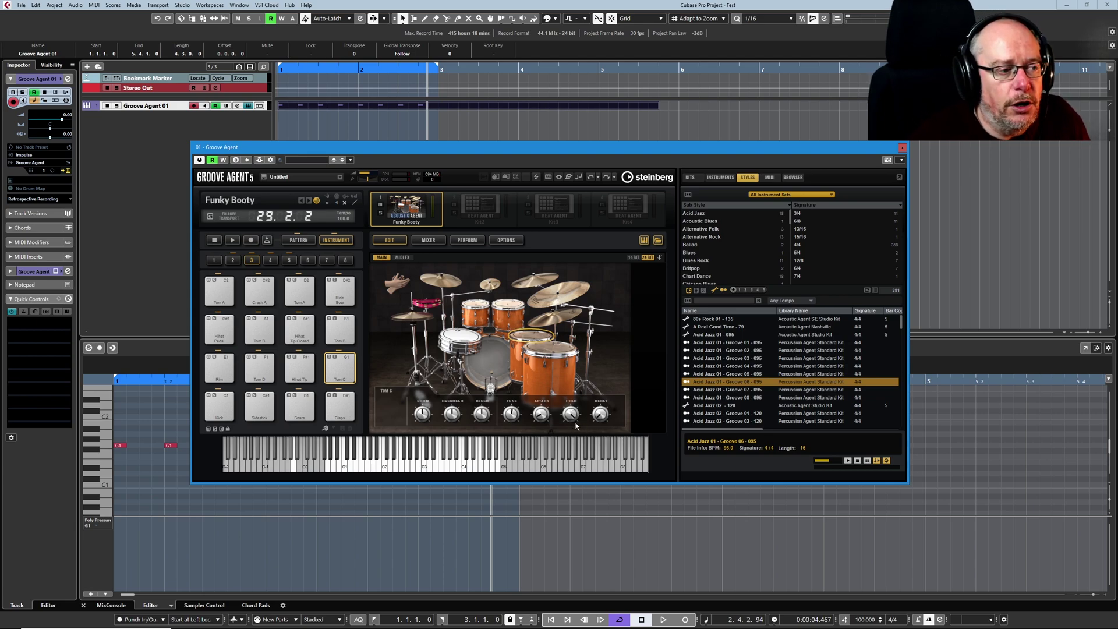
# Step: Trigger Tom C repeatedly in the kit image to check its sound
pyautogui.click(529, 335)
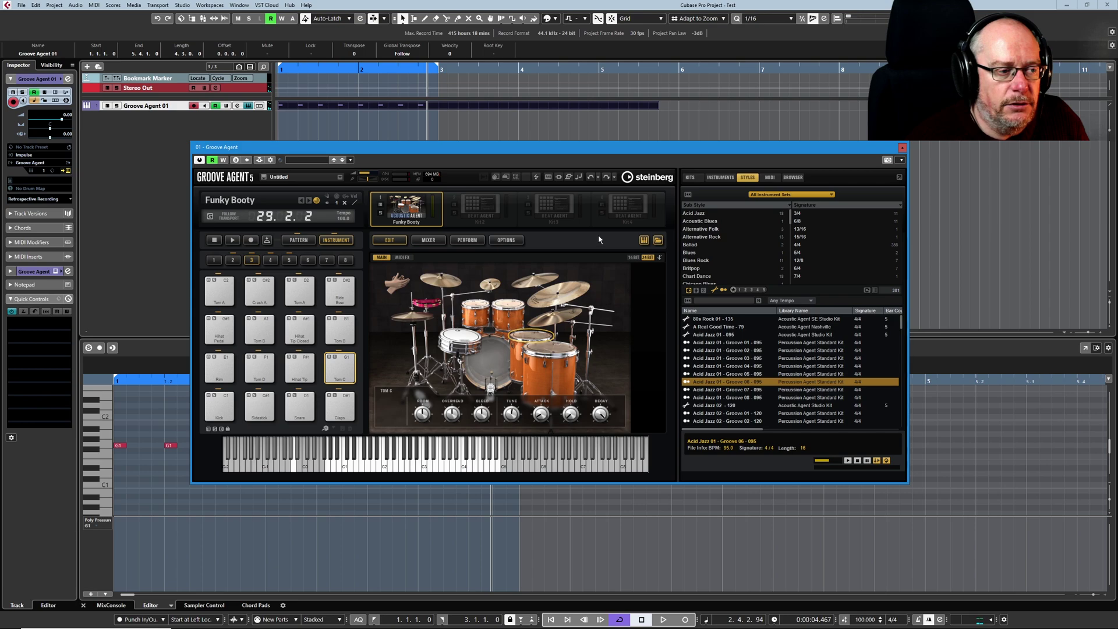
pyautogui.click(529, 335)
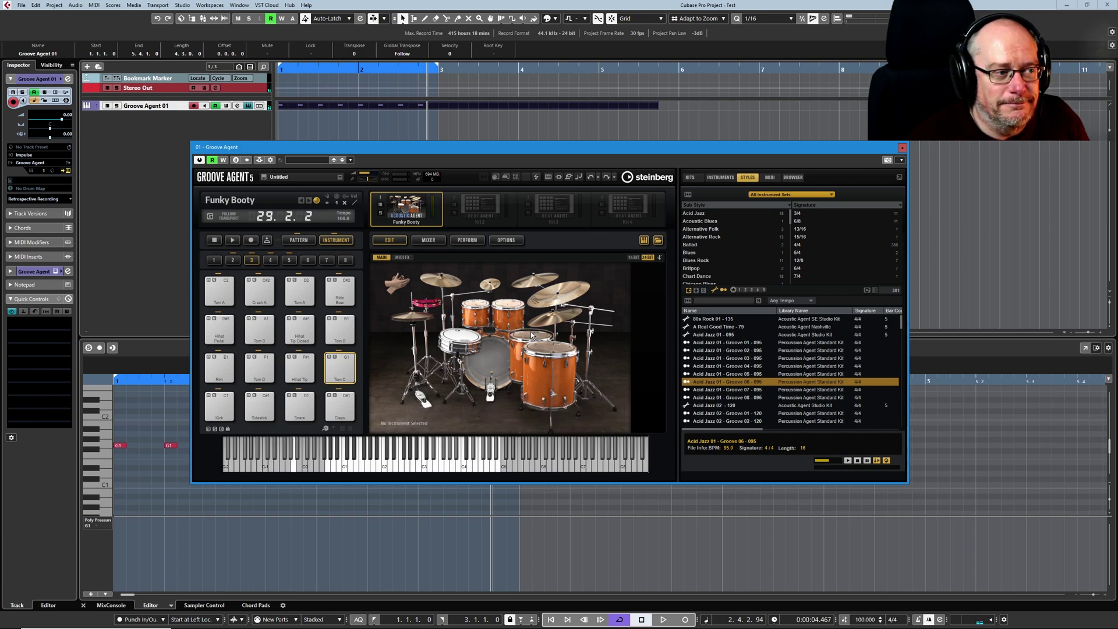
pyautogui.click(531, 333)
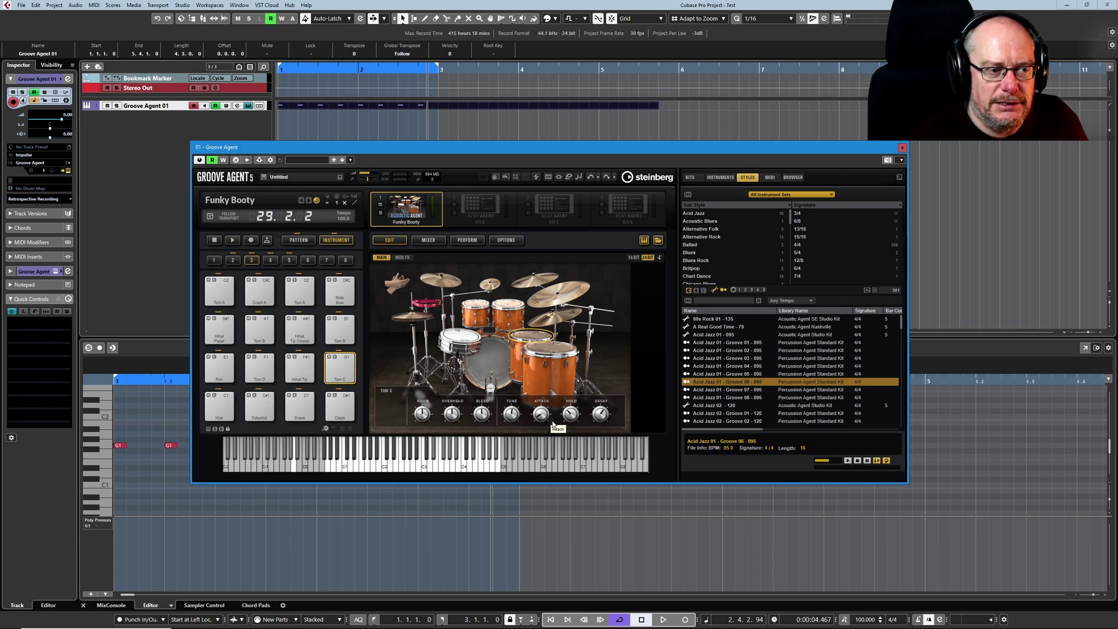
pyautogui.click(532, 331)
pyautogui.click(532, 332)
pyautogui.click(533, 335)
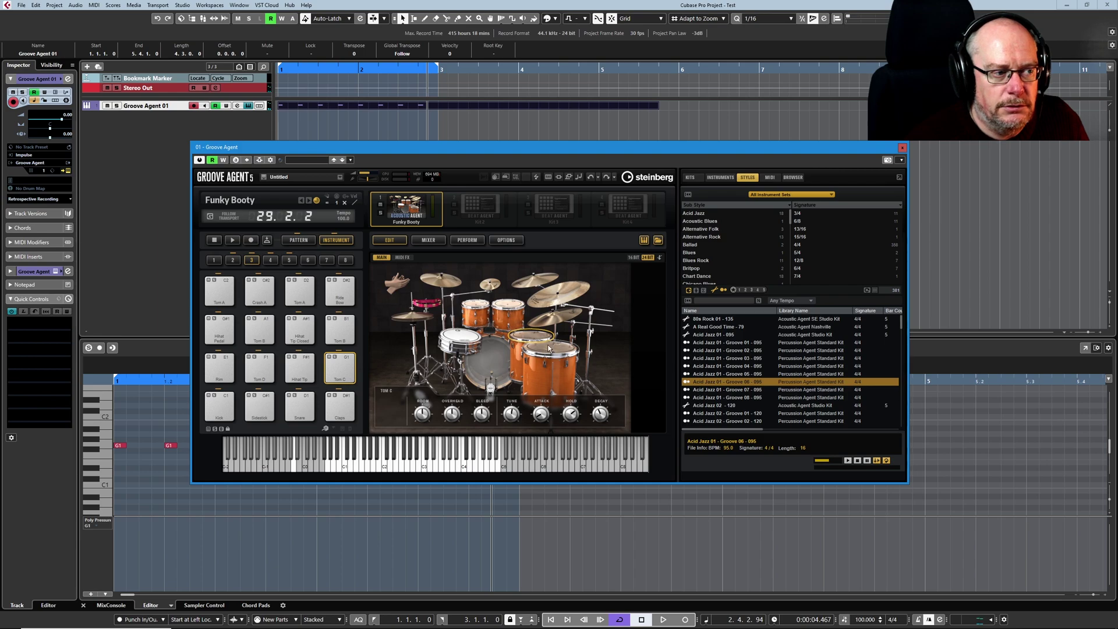
pyautogui.click(531, 335)
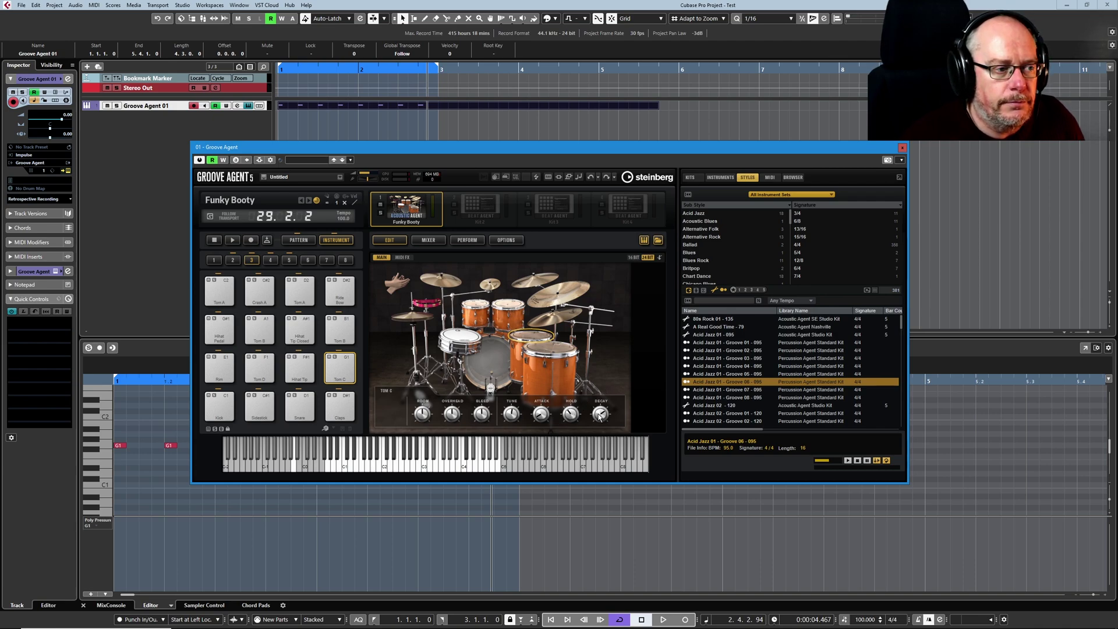
pyautogui.click(535, 337)
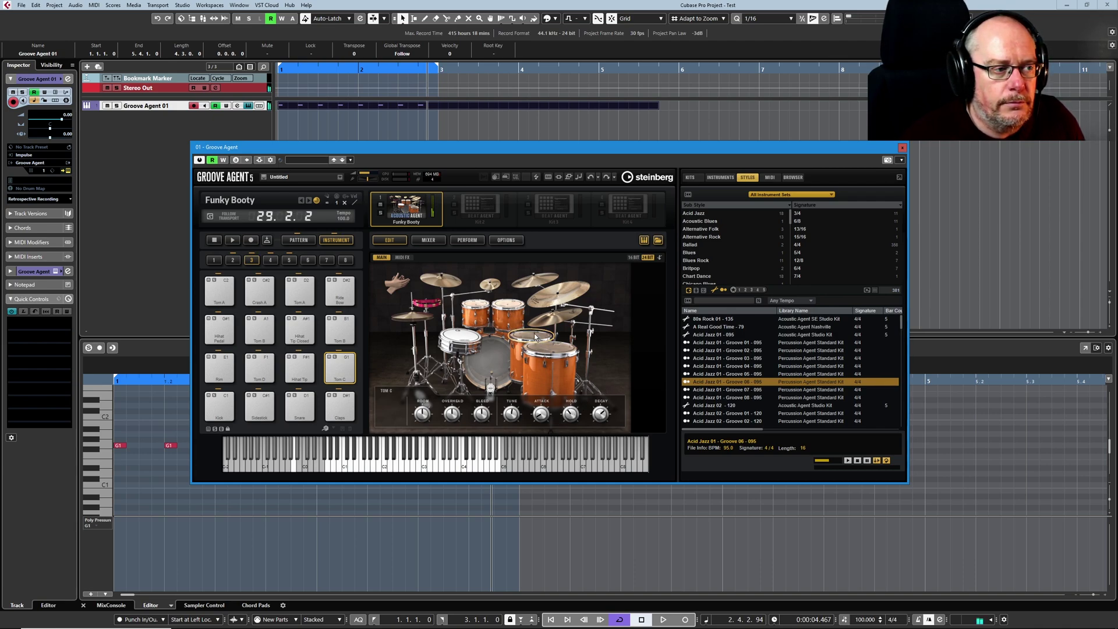
pyautogui.click(536, 336)
pyautogui.click(537, 335)
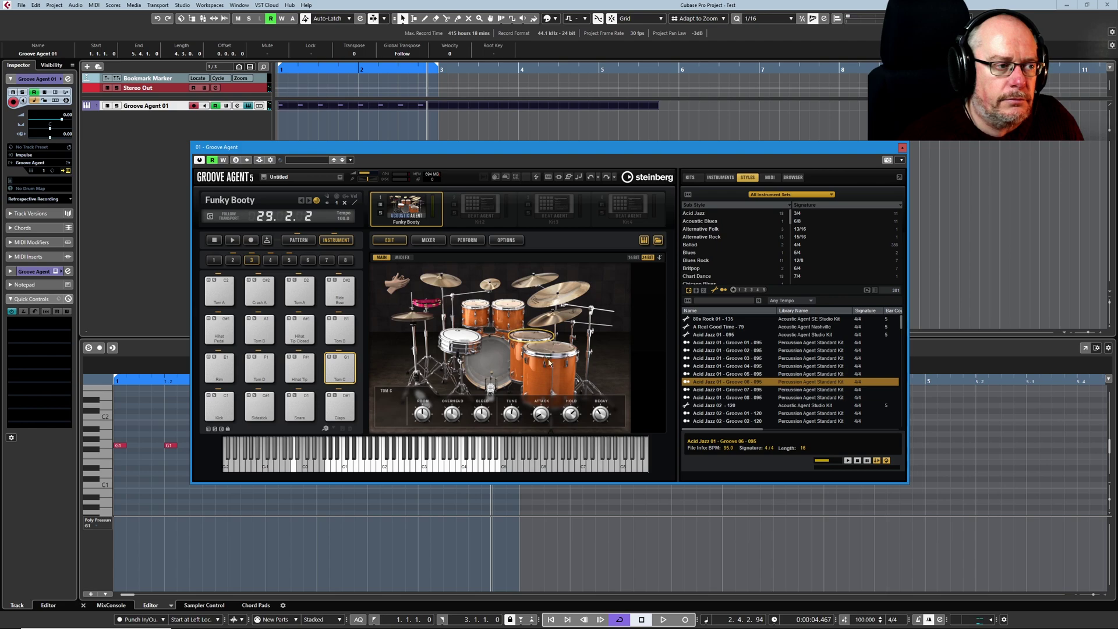
pyautogui.click(533, 334)
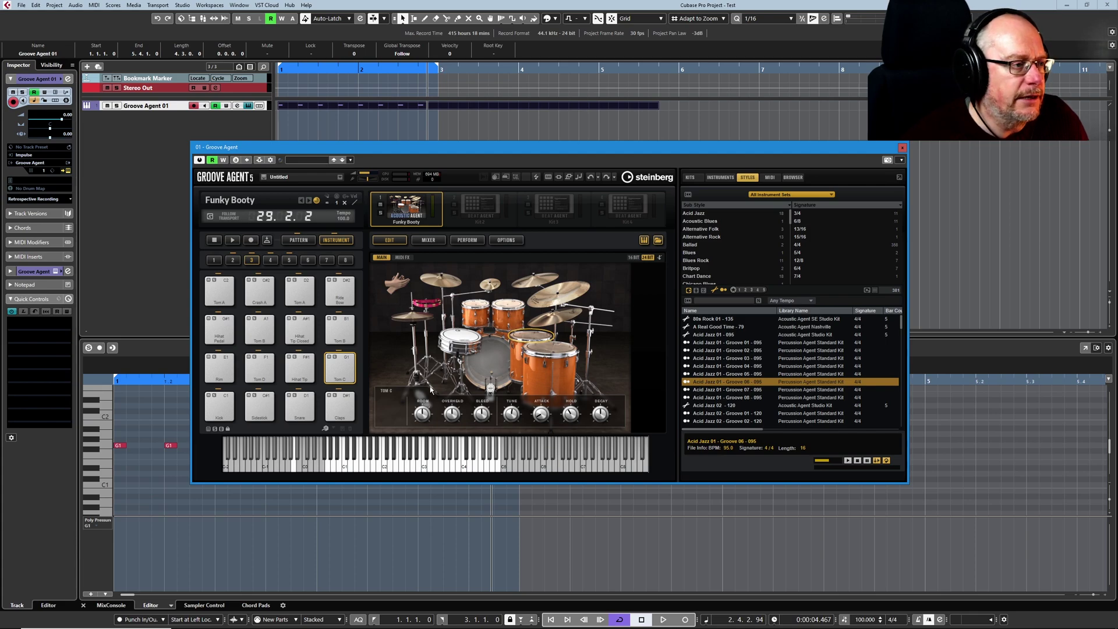
# Step: Show the HIHAT panel, audition Hihat Closed, and select the G1 notes in the Key Editor
pyautogui.click(410, 314)
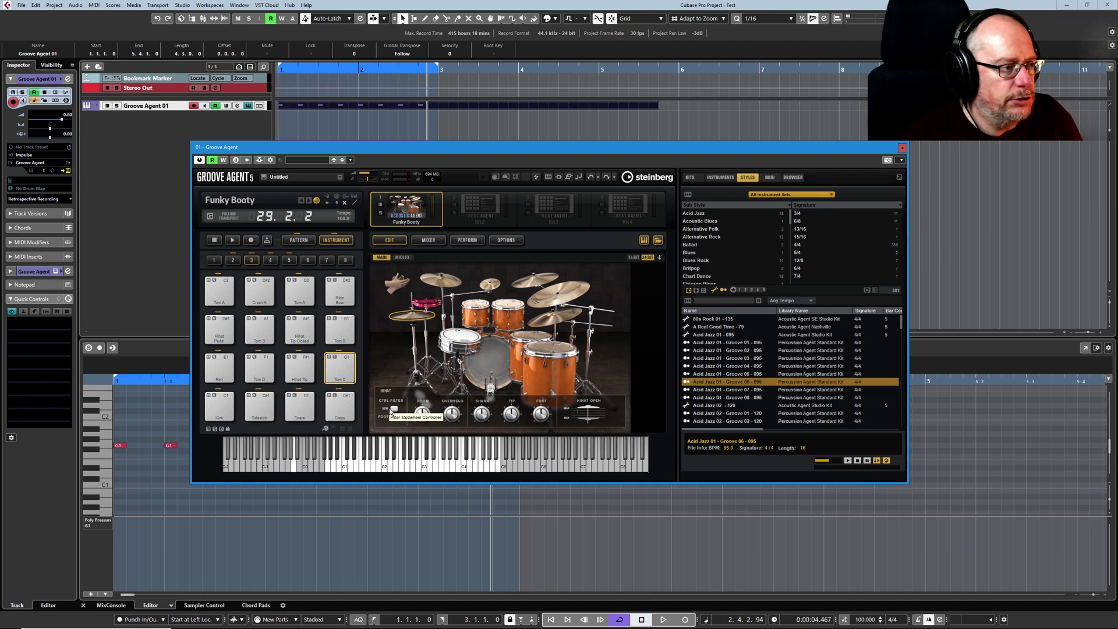
pyautogui.click(396, 324)
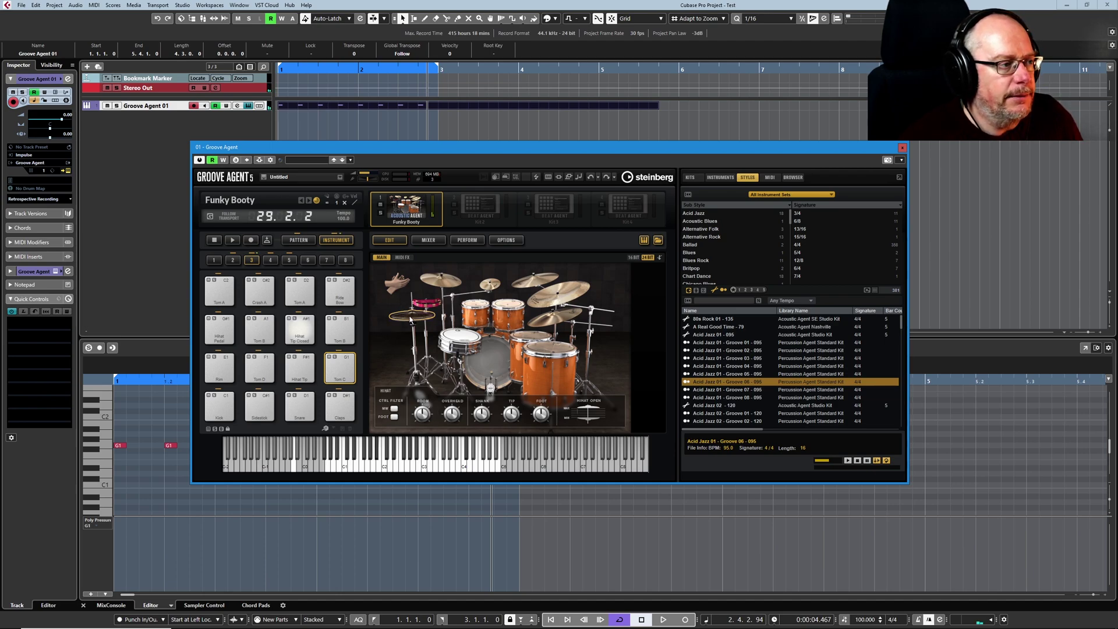
pyautogui.click(124, 444)
# Step: Transpose the G1 notes up to G#1 for hi-hat pedal and play the part
pyautogui.hotkey('ctrl', 'a')
pyautogui.press('Up')
pyautogui.press('Up')
pyautogui.press('Up')
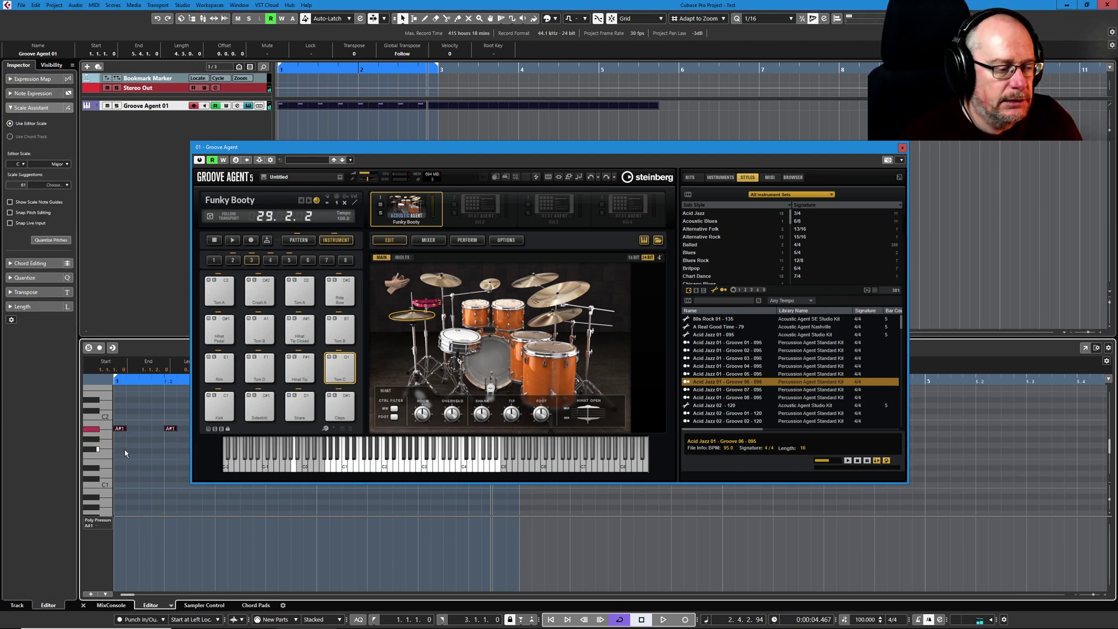
pyautogui.click(663, 619)
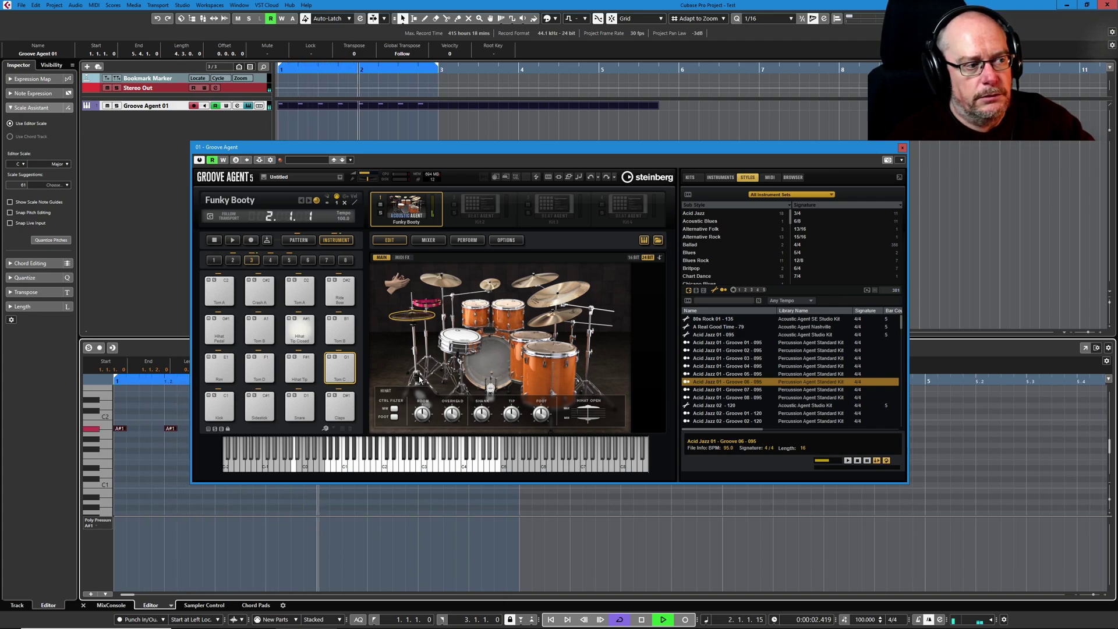
pyautogui.click(641, 619)
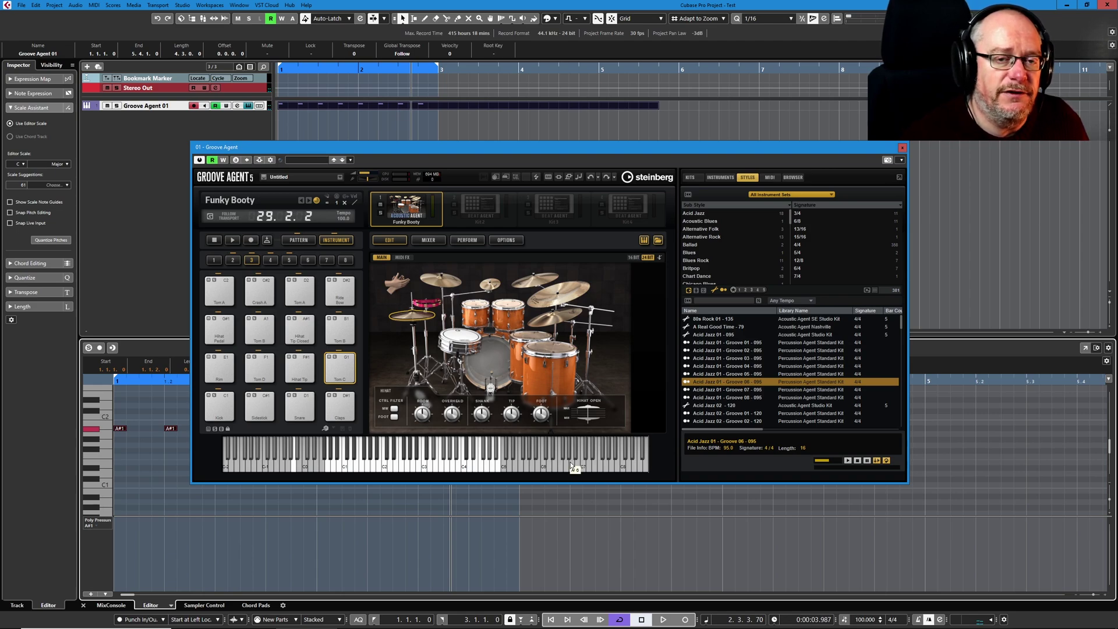
# Step: Enable MW and FOOT control of the hi-hat filter, then play the part again
pyautogui.click(393, 408)
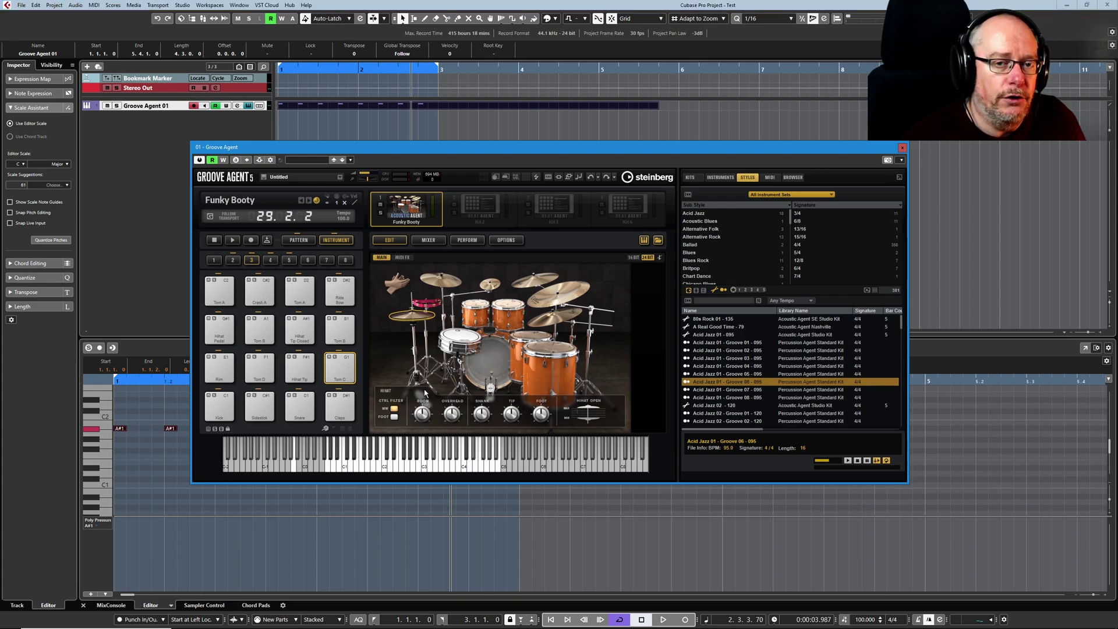
pyautogui.click(662, 619)
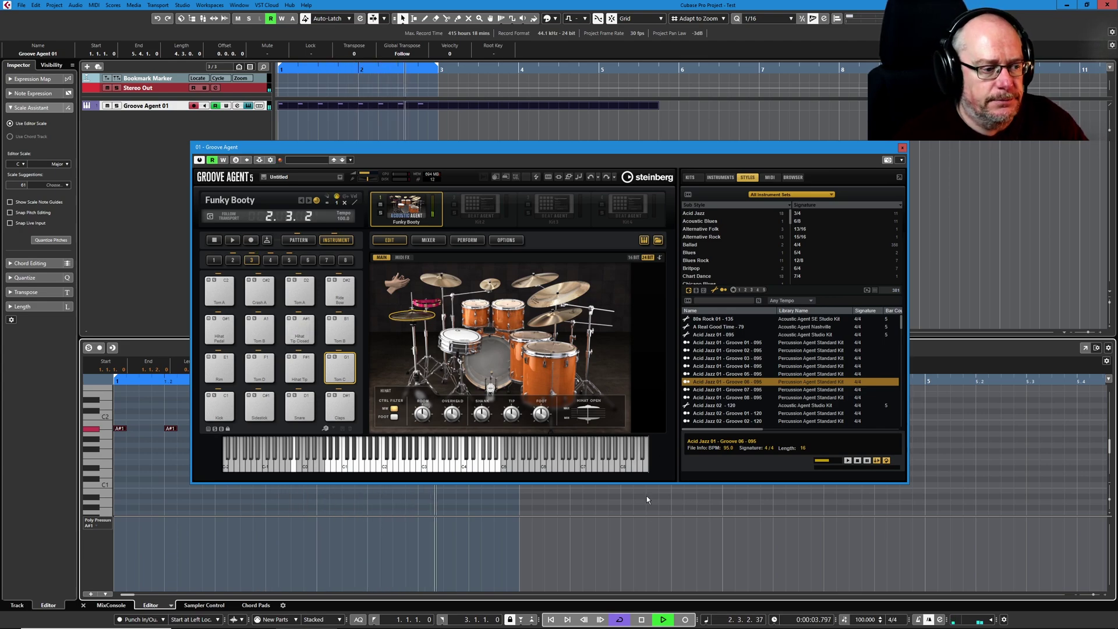
pyautogui.press('space')
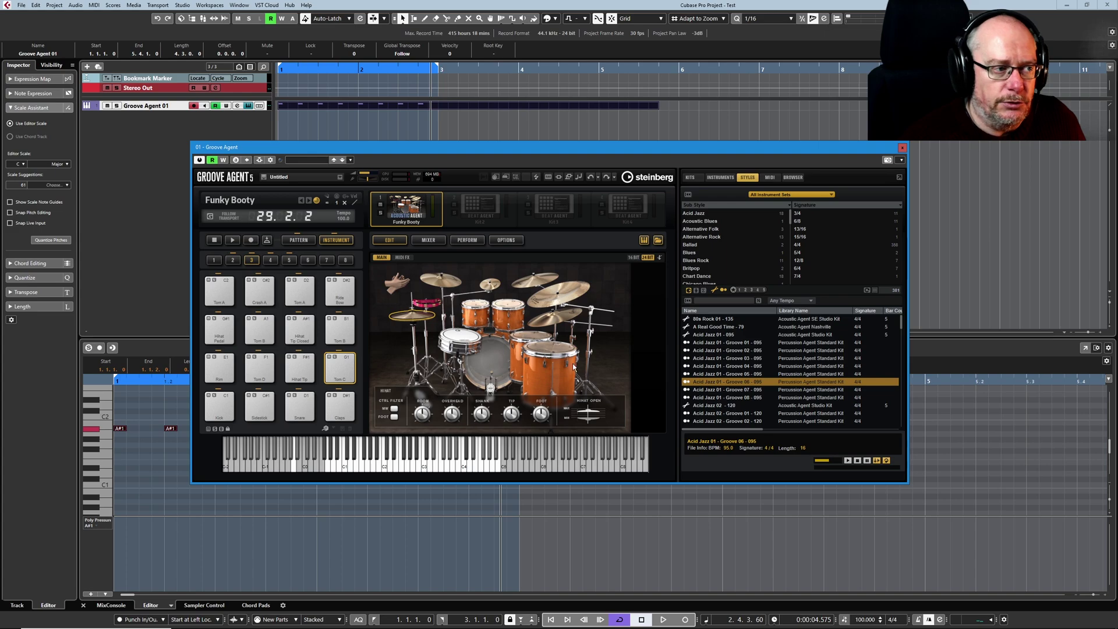
pyautogui.press('space')
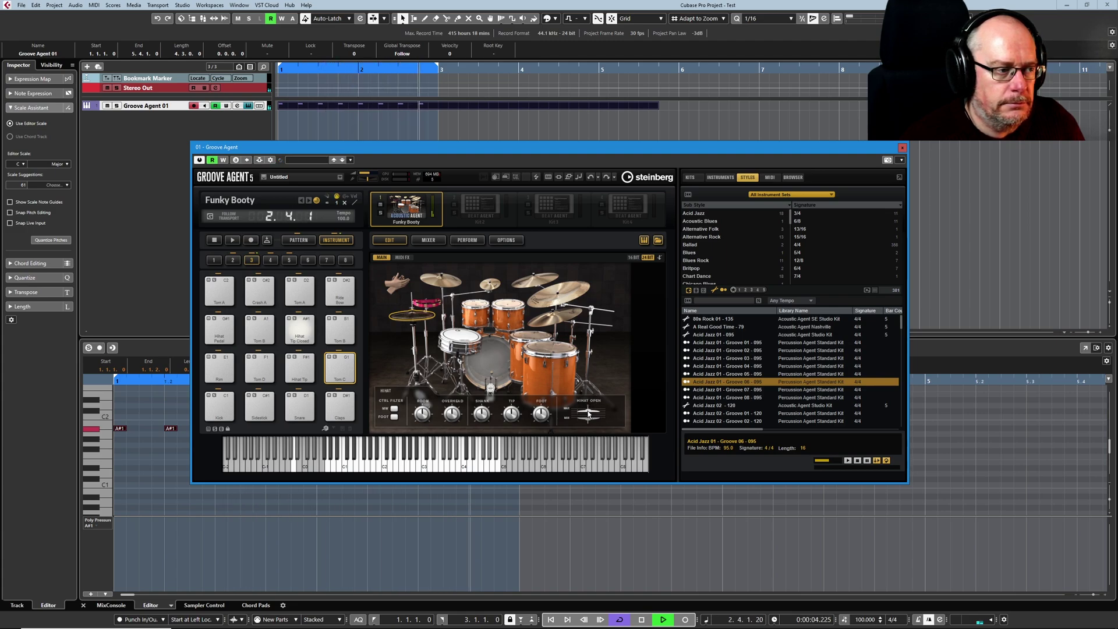
pyautogui.press('space')
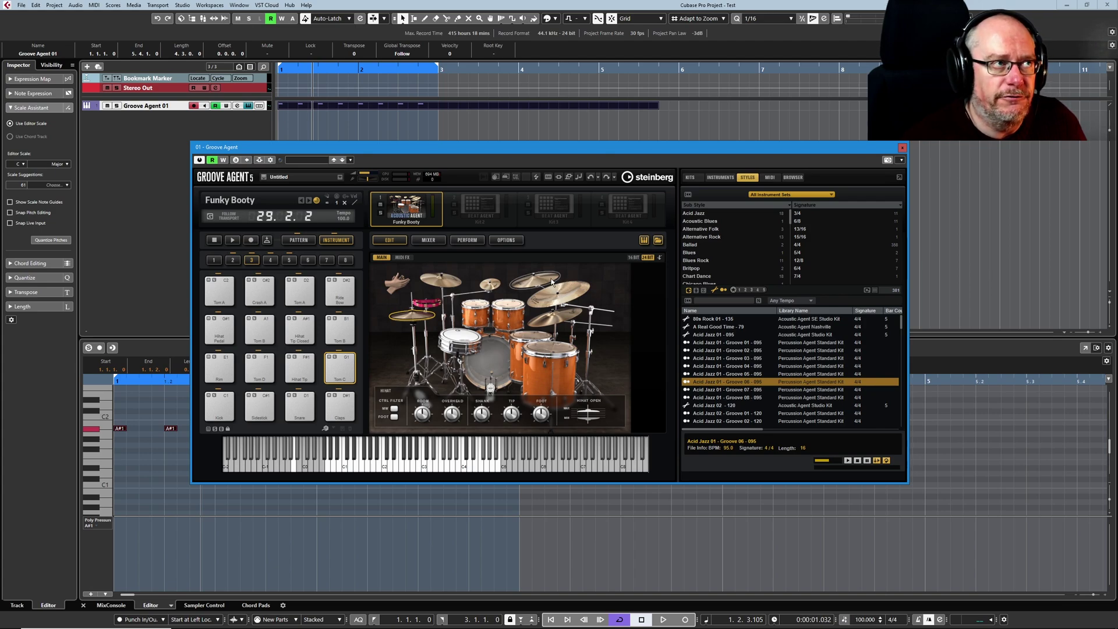
# Step: Show the claps panel, audition Claps, and switch the group size from LARGE to SMALL
pyautogui.click(396, 284)
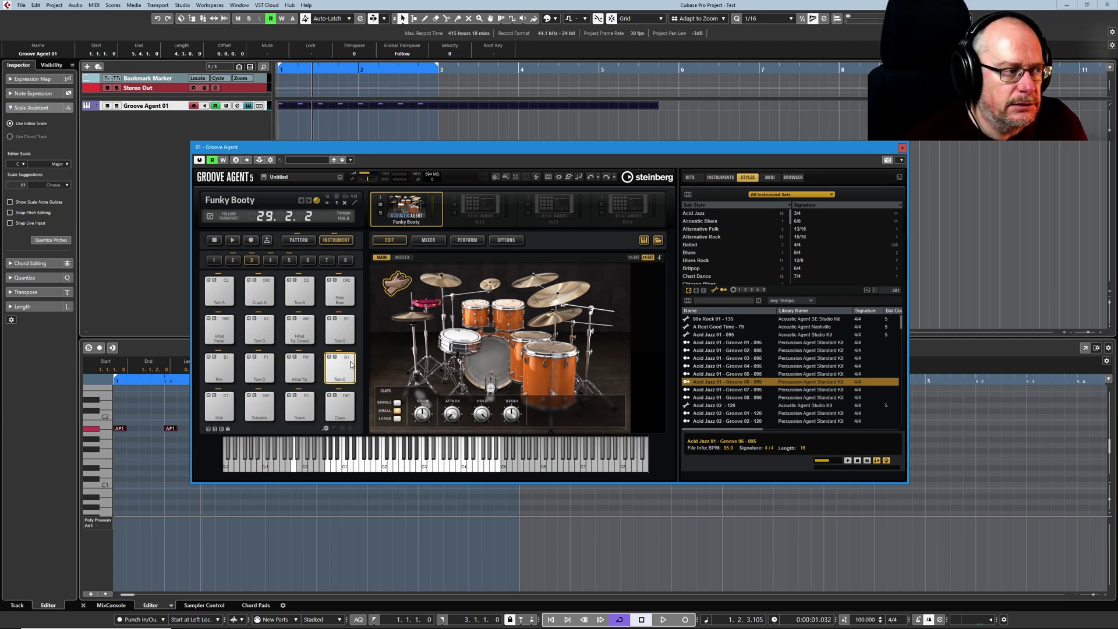
pyautogui.click(346, 404)
pyautogui.click(347, 404)
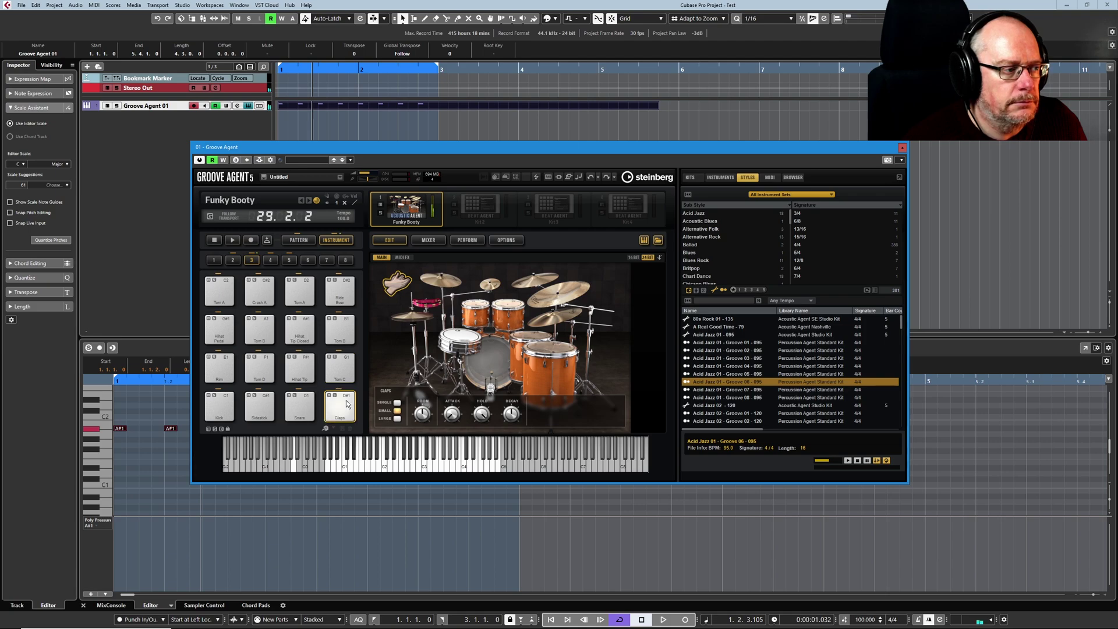
pyautogui.click(398, 419)
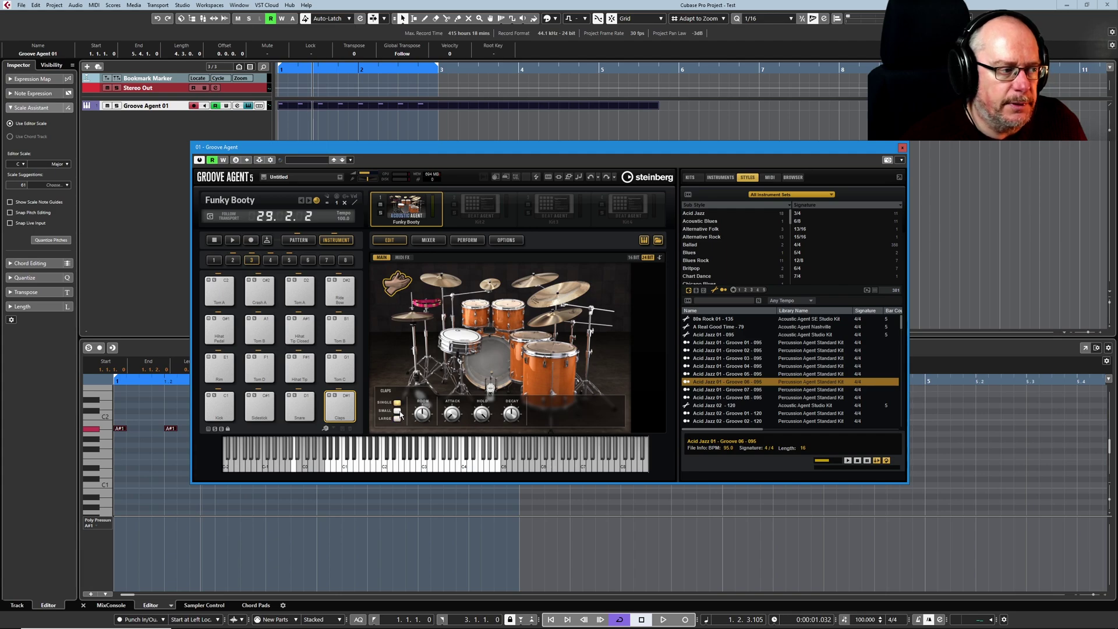
pyautogui.click(397, 411)
# Step: Audition the snare with Type B, then set it back to Type A
pyautogui.click(459, 336)
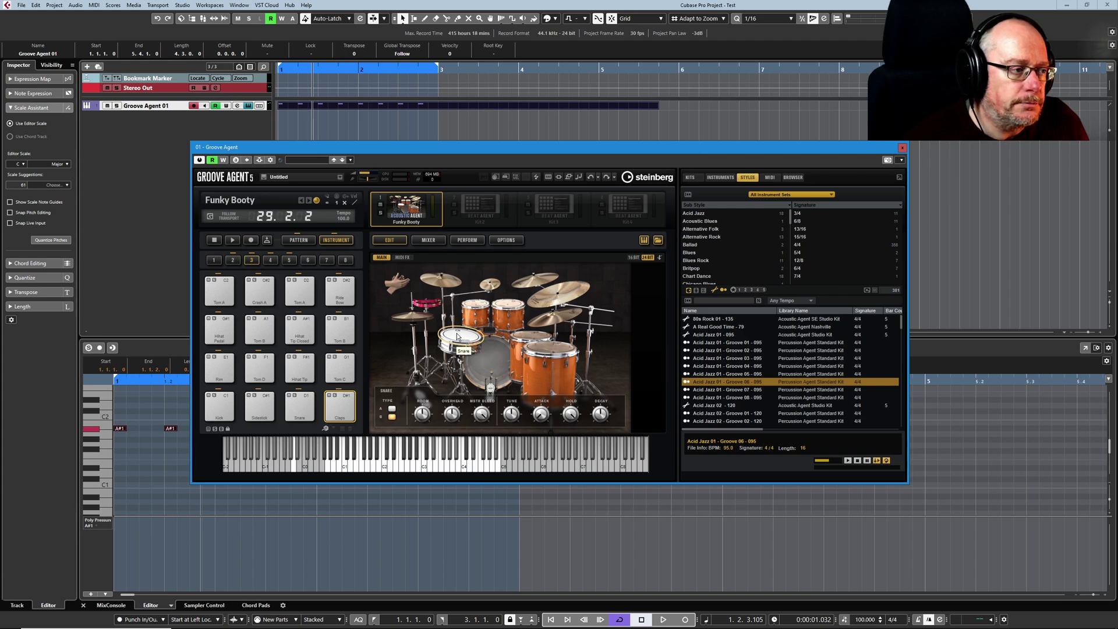
pyautogui.click(391, 410)
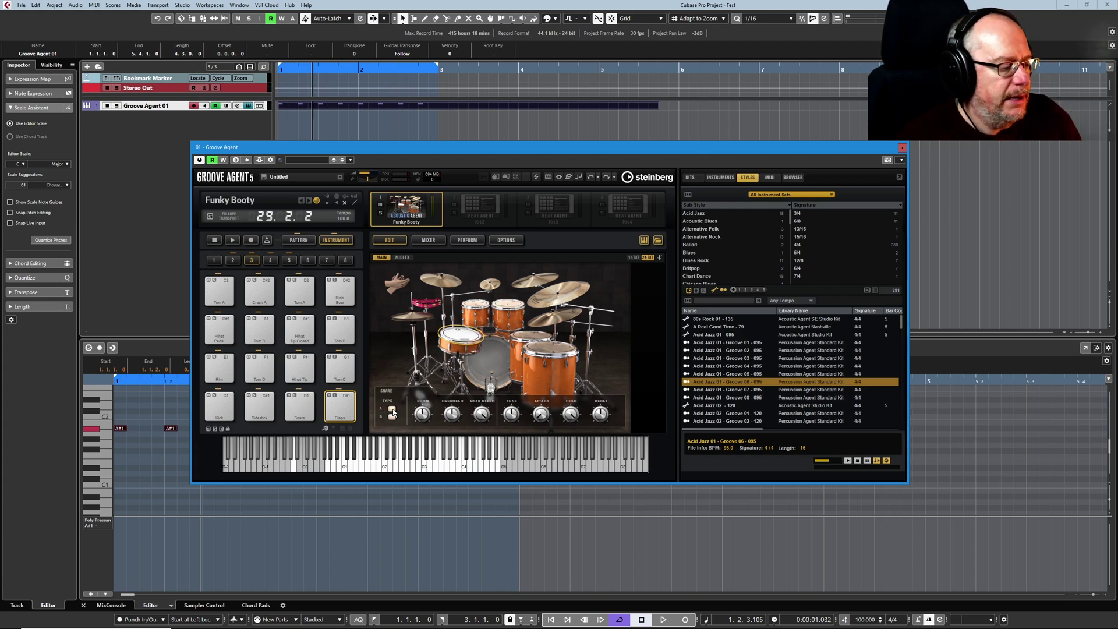
pyautogui.click(393, 411)
pyautogui.click(391, 416)
pyautogui.click(393, 410)
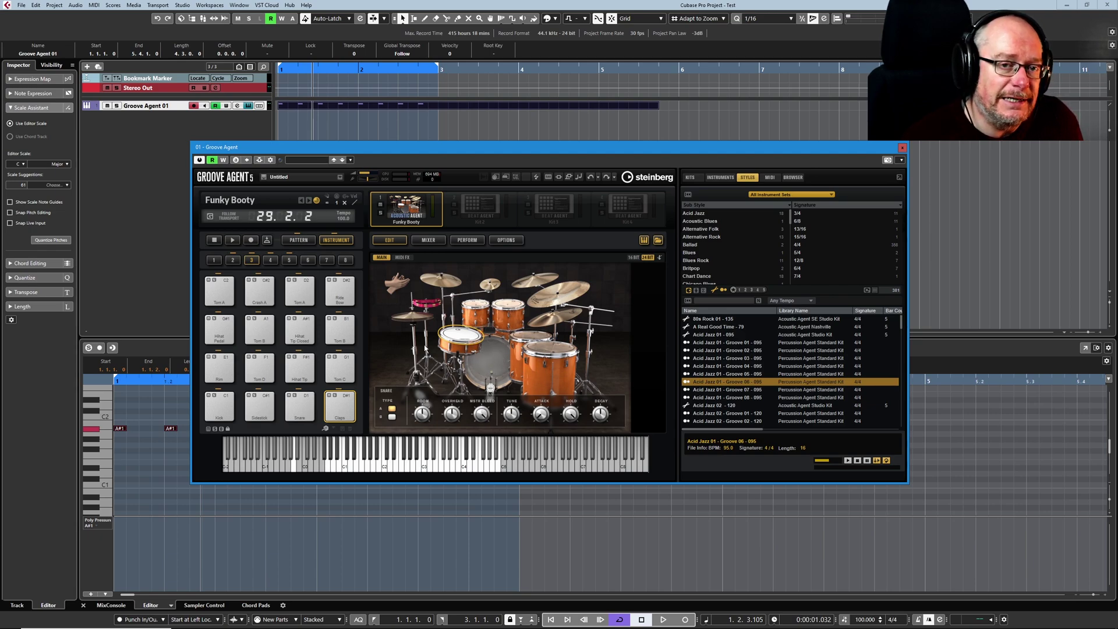
# Step: Step through the settings of the snare, Tom E, Tom D and the kick
pyautogui.click(461, 336)
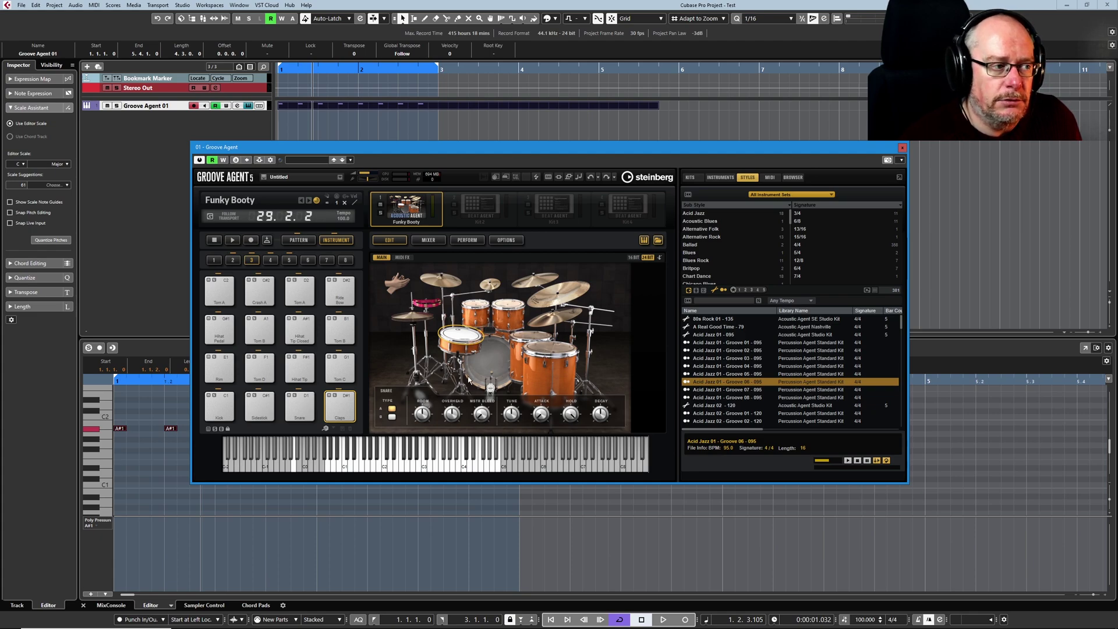
pyautogui.click(519, 344)
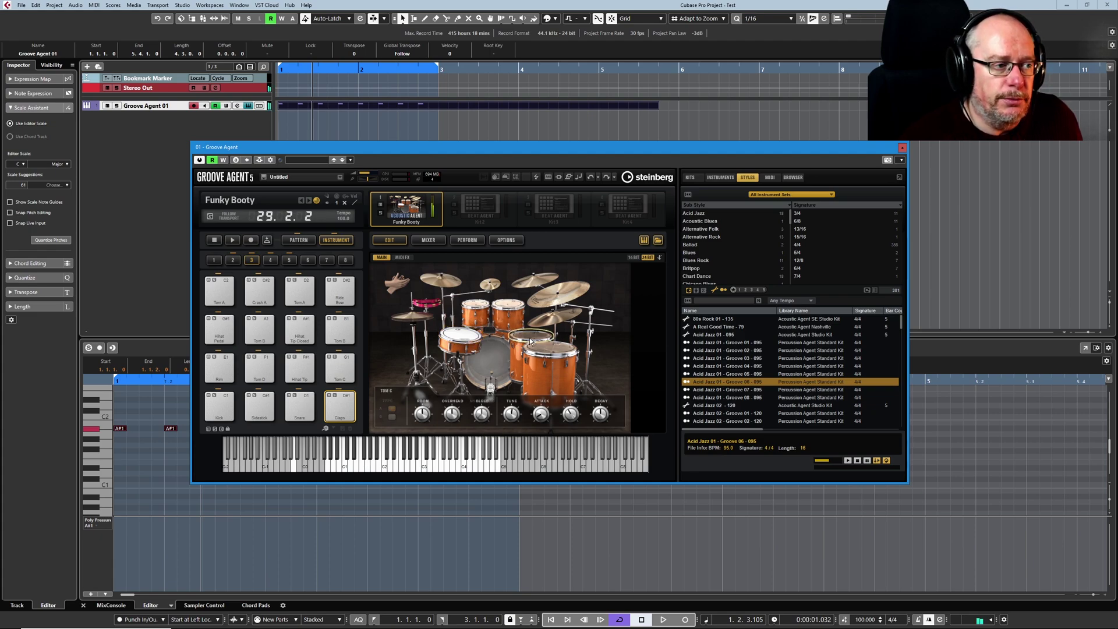
pyautogui.click(492, 367)
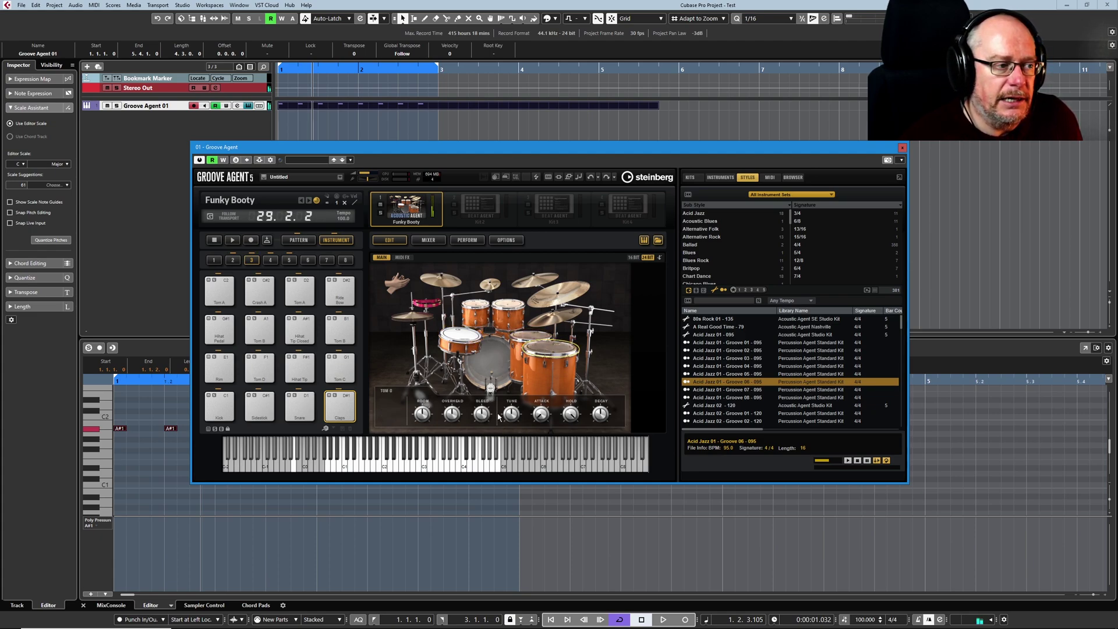
pyautogui.click(492, 364)
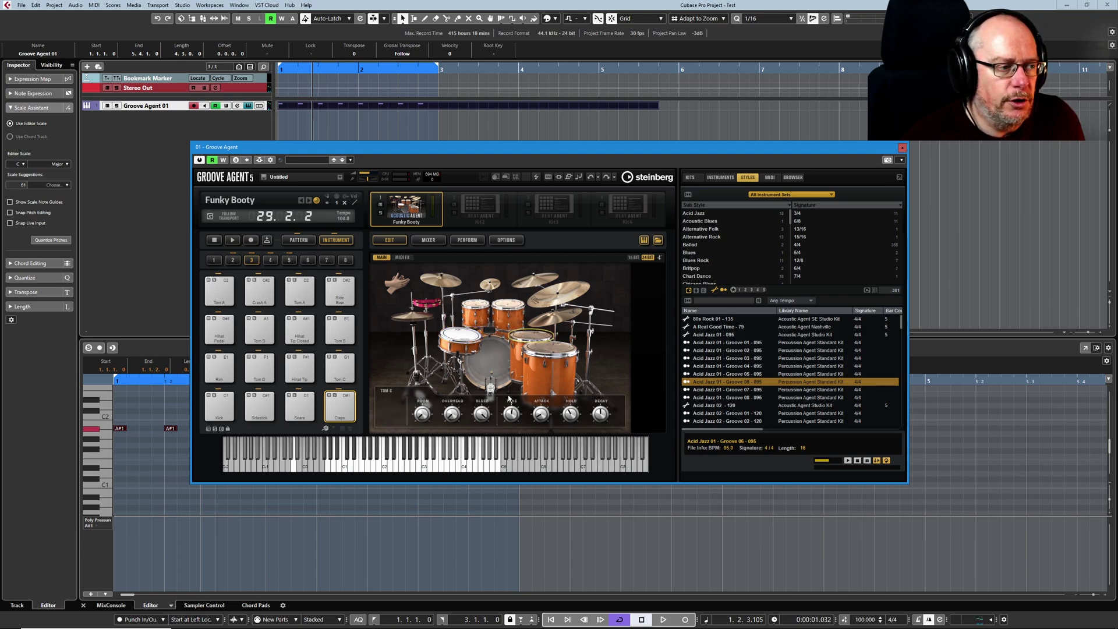
# Step: Lower the Tom C fader on the mixer's TOMS page, then go back to the Edit view
pyautogui.click(428, 239)
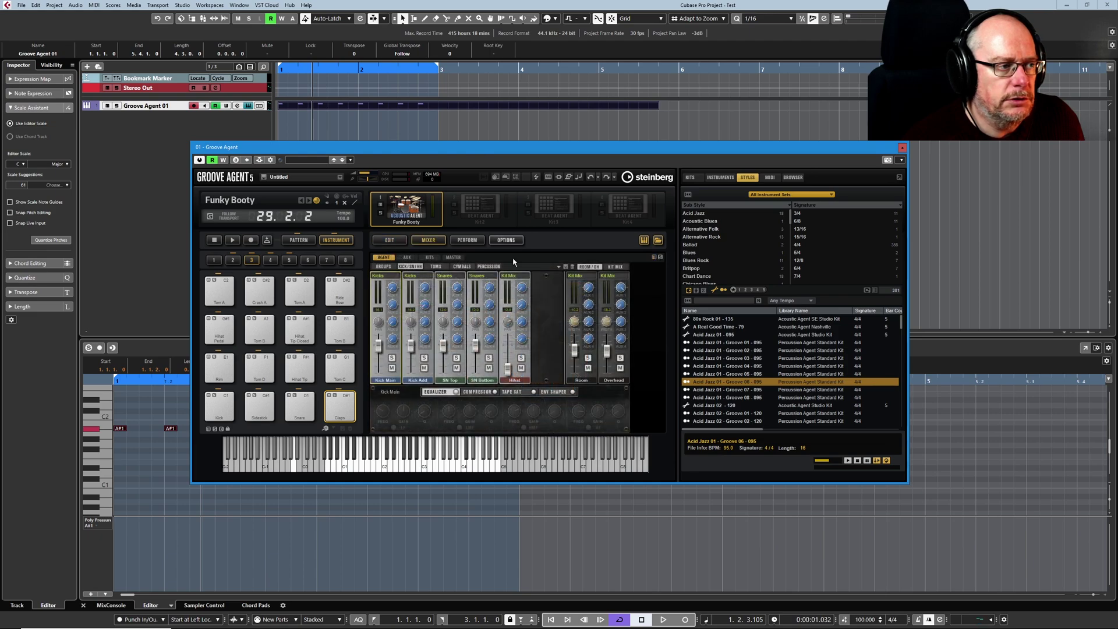
pyautogui.click(435, 266)
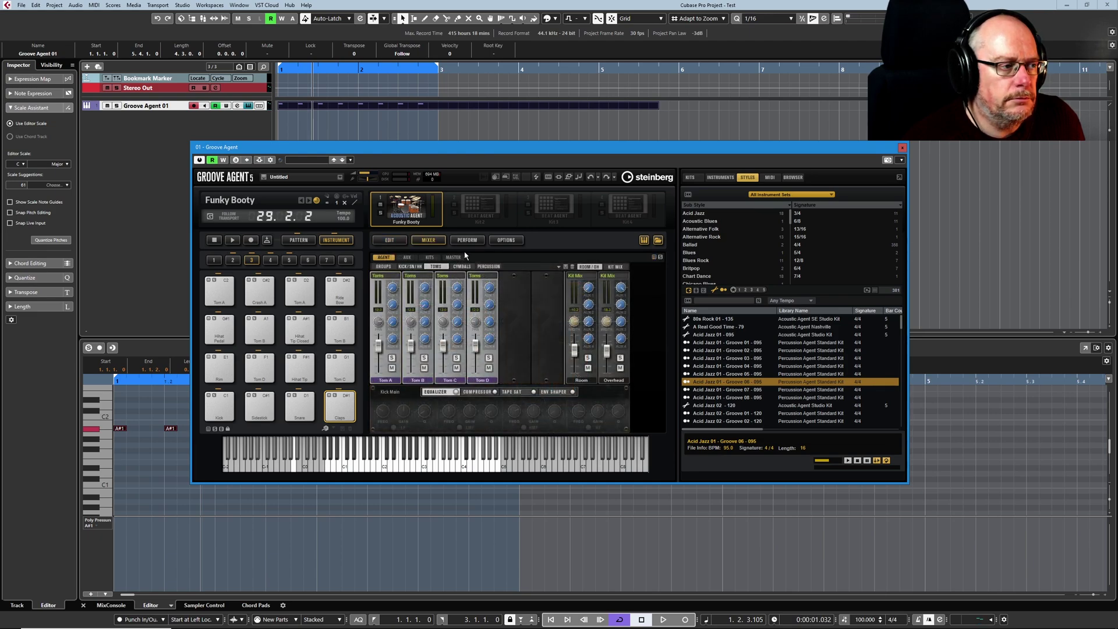
pyautogui.moveTo(445, 342); pyautogui.dragTo(446, 364)
pyautogui.click(338, 367)
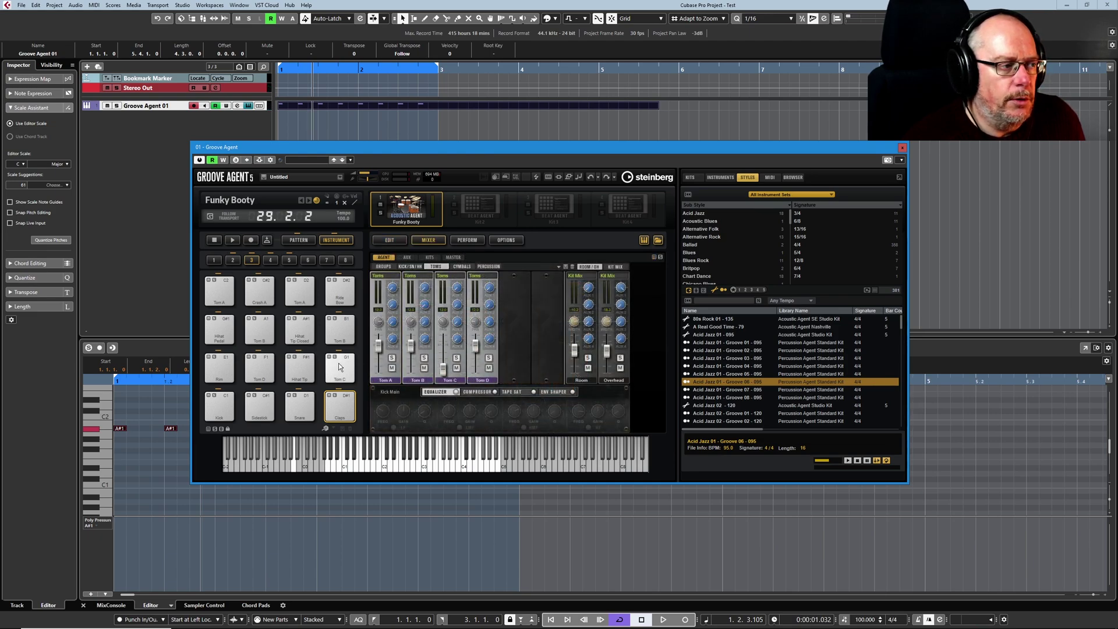
pyautogui.click(387, 241)
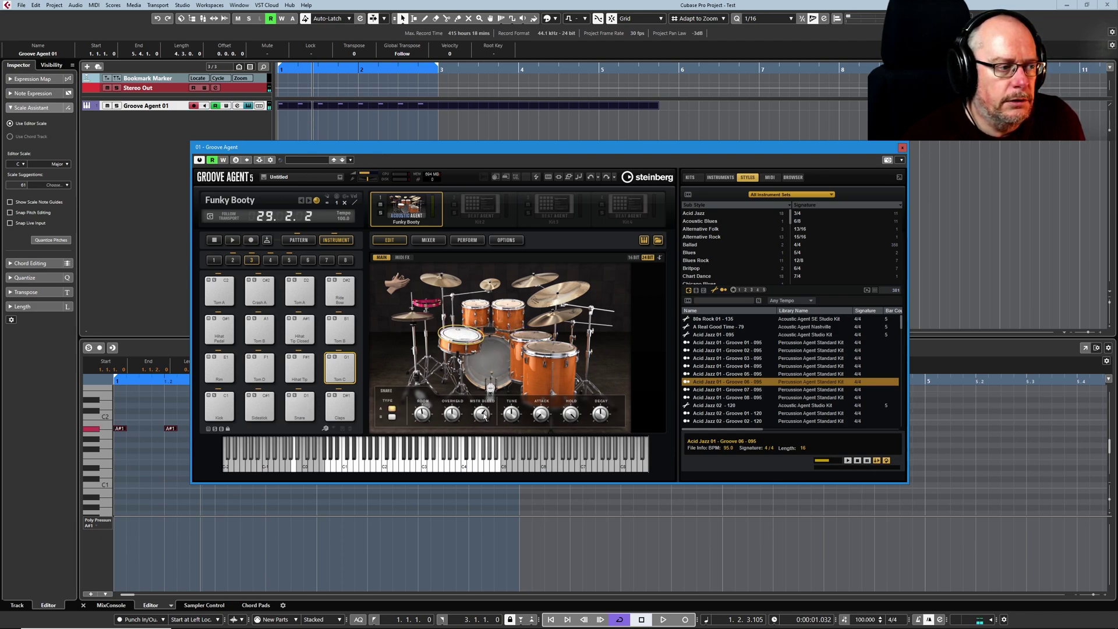
# Step: Check Tom C, the snare and Tom C again, then select and audition the kick
pyautogui.click(534, 336)
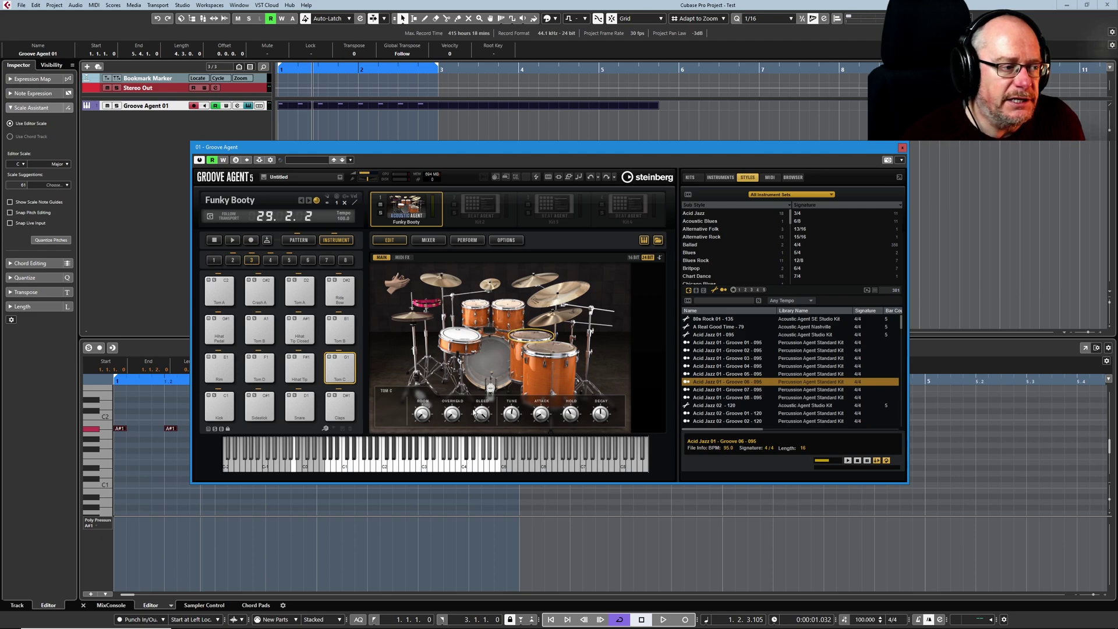
pyautogui.click(463, 346)
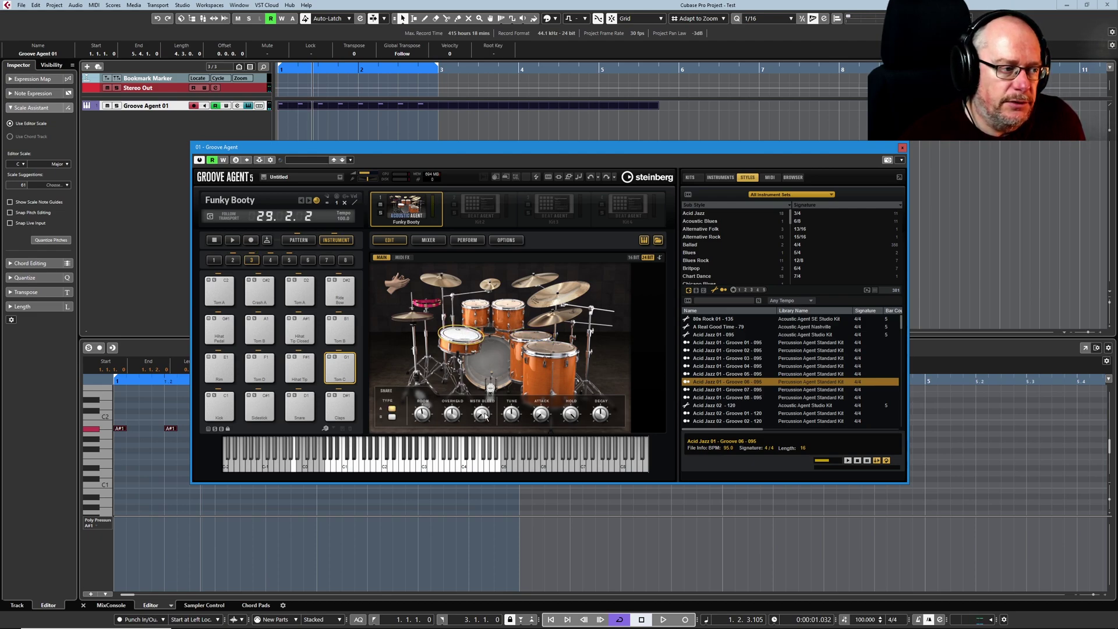
pyautogui.click(536, 336)
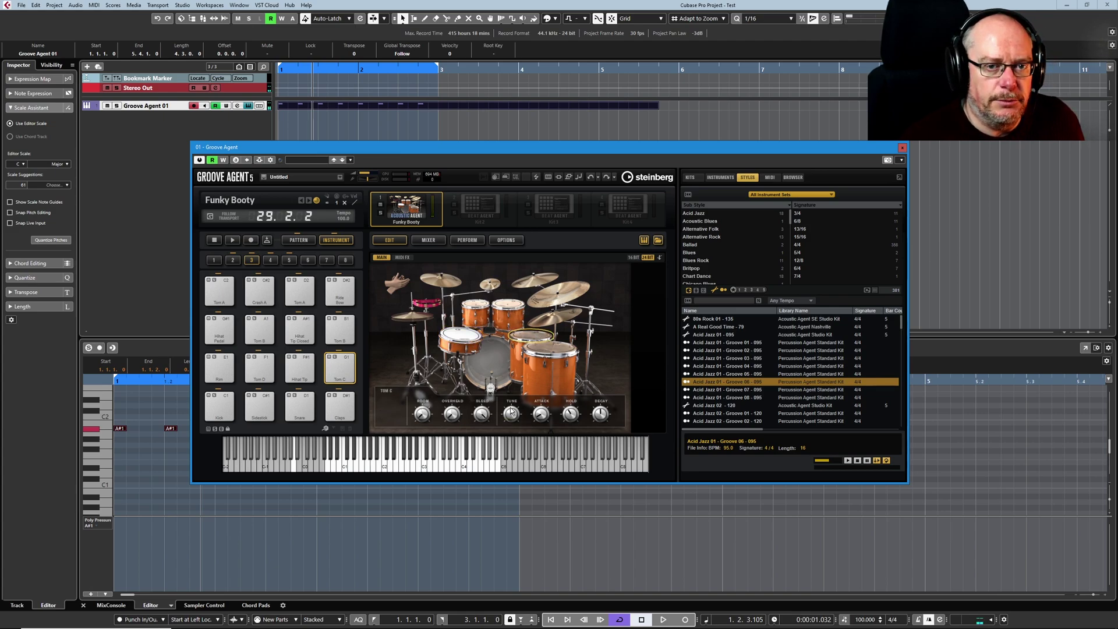
pyautogui.click(490, 361)
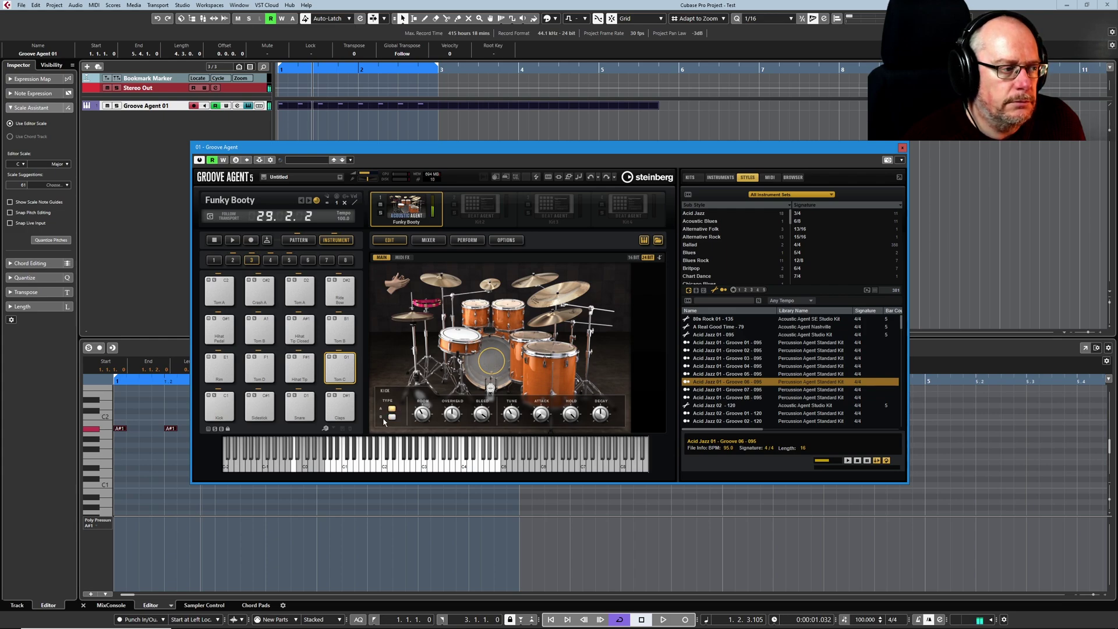
pyautogui.click(494, 366)
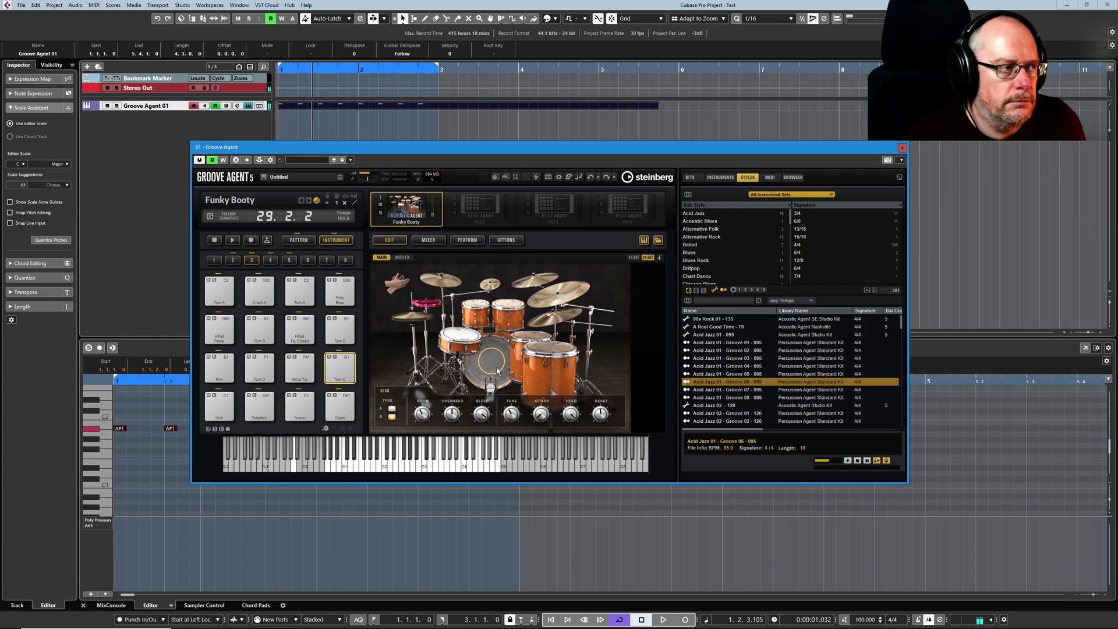
# Step: Use Load Kit on the kit slot to load Groover Mix 01 from the Studio Drums library
pyautogui.rightClick(401, 208)
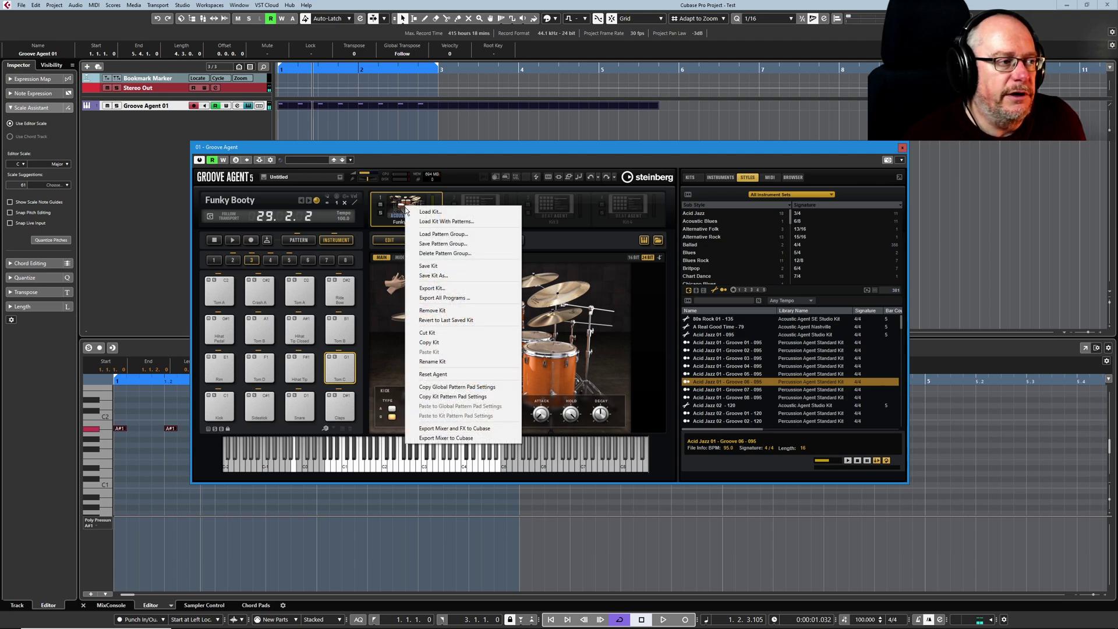
pyautogui.click(446, 218)
pyautogui.click(448, 128)
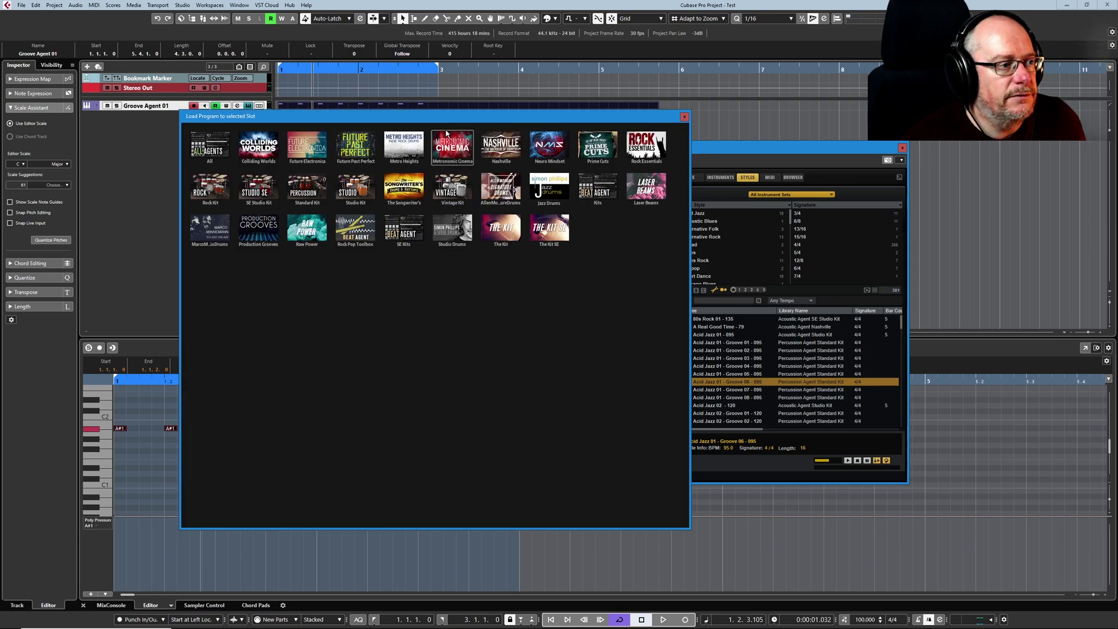
pyautogui.click(456, 227)
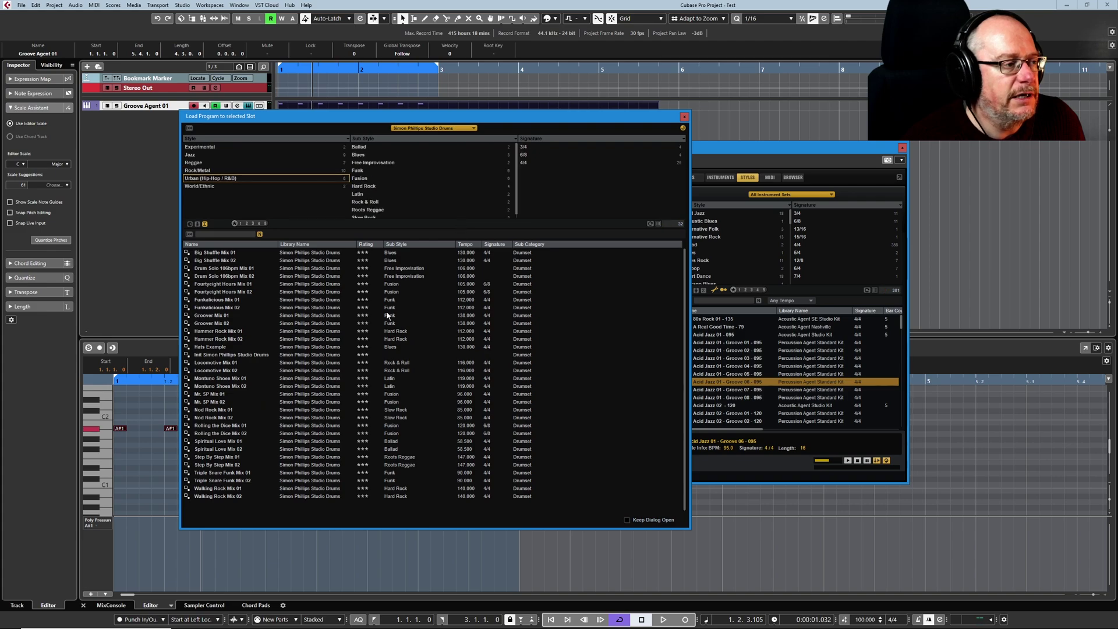
pyautogui.click(226, 301)
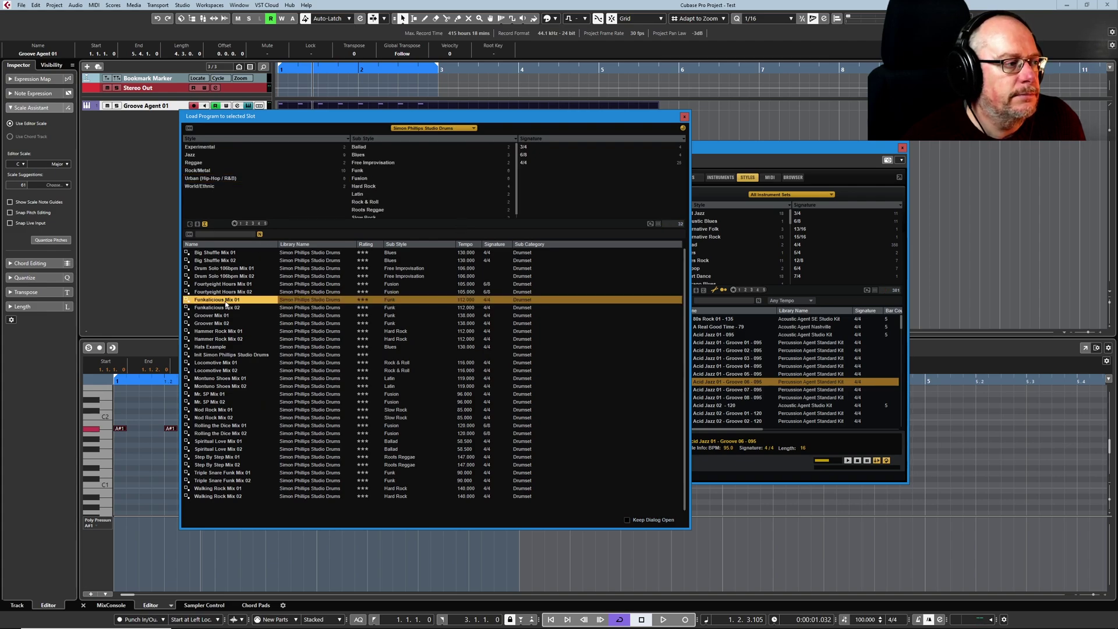
pyautogui.doubleClick(403, 316)
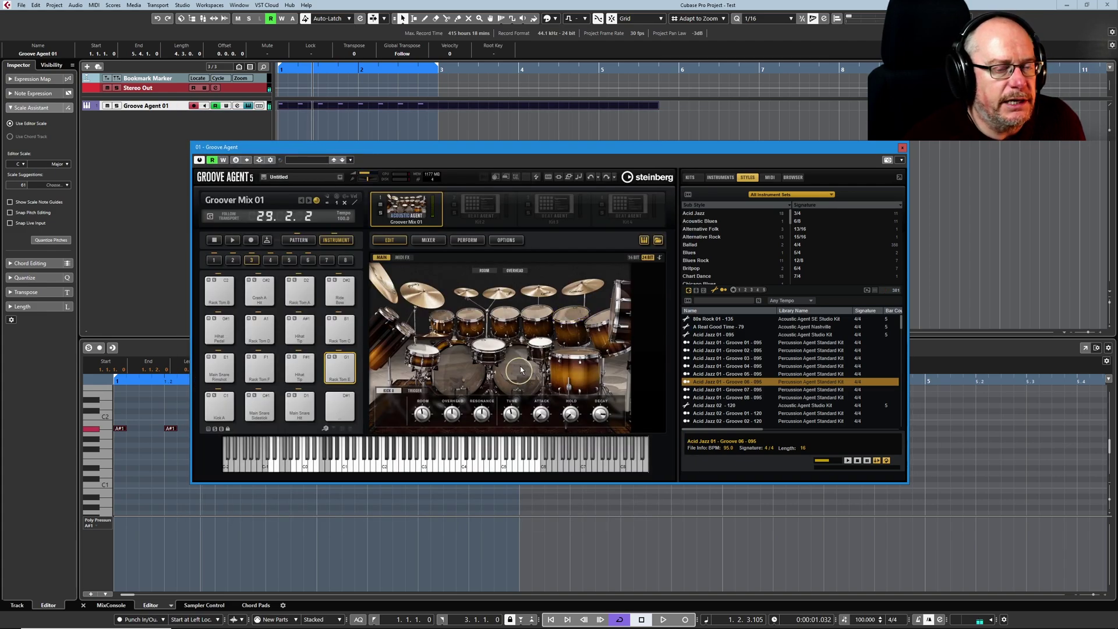
# Step: Compare the kick's trigger layer with its Kick A sound, then set the trigger type to Electro 1
pyautogui.click(415, 392)
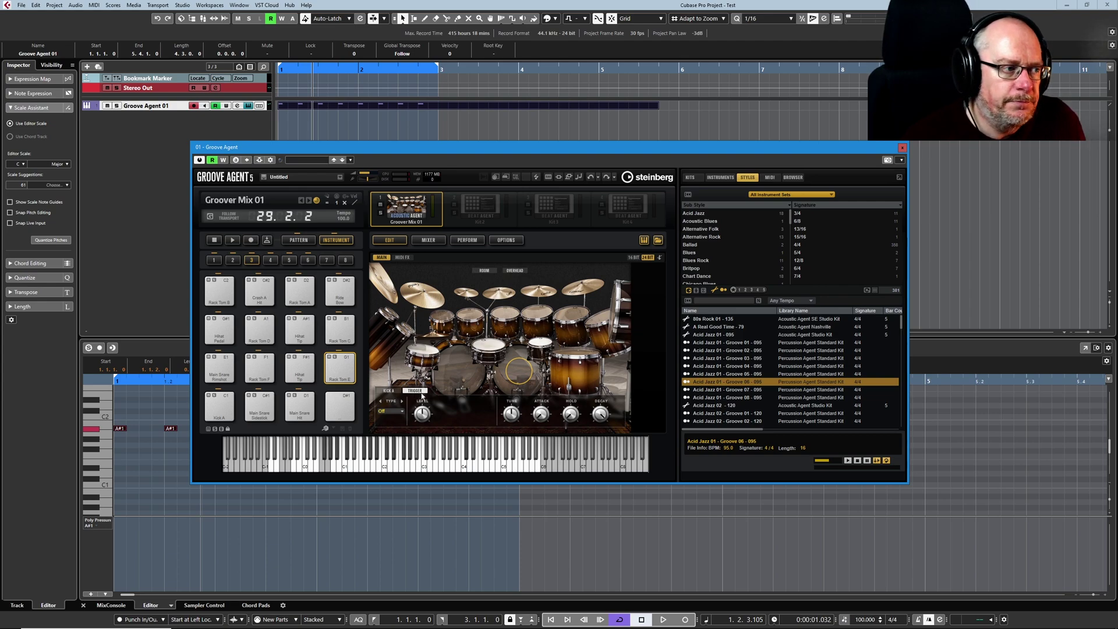
pyautogui.click(388, 391)
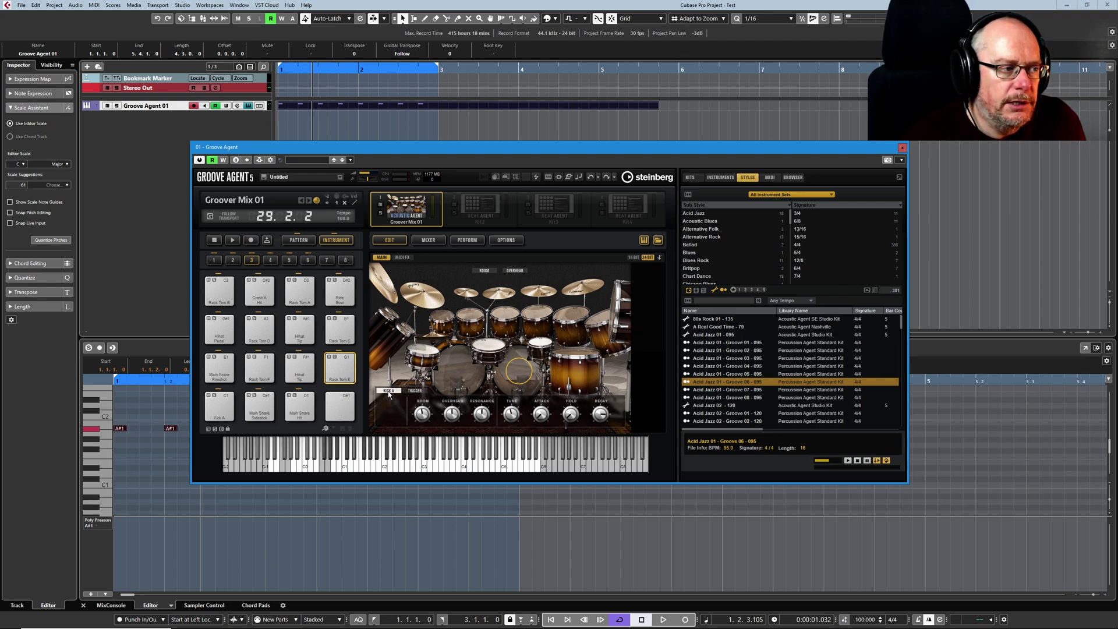
pyautogui.click(521, 366)
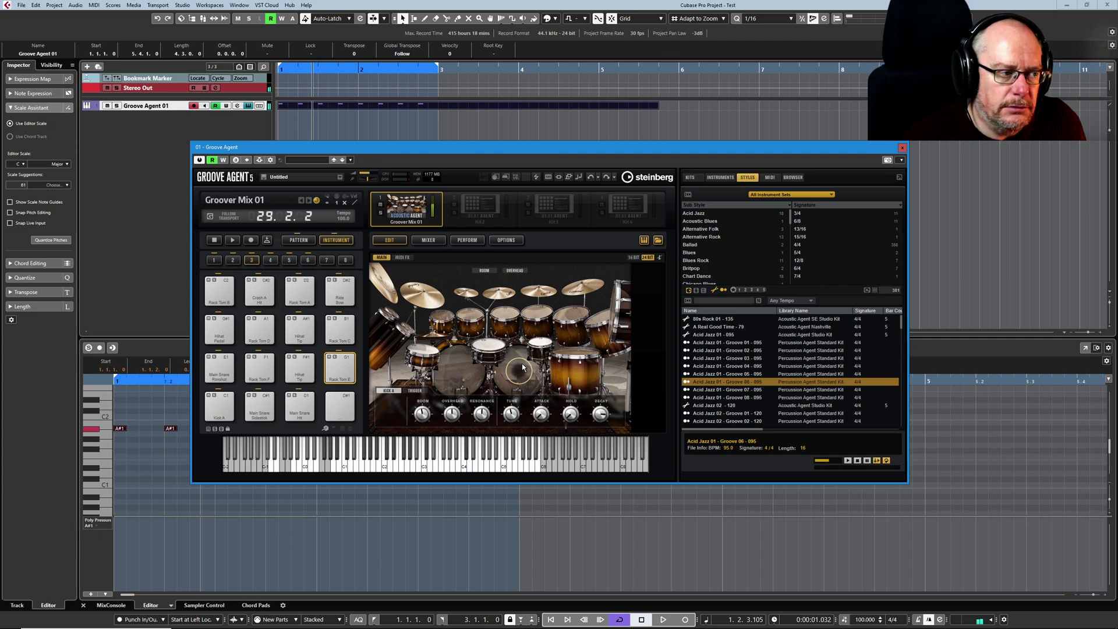
pyautogui.click(415, 390)
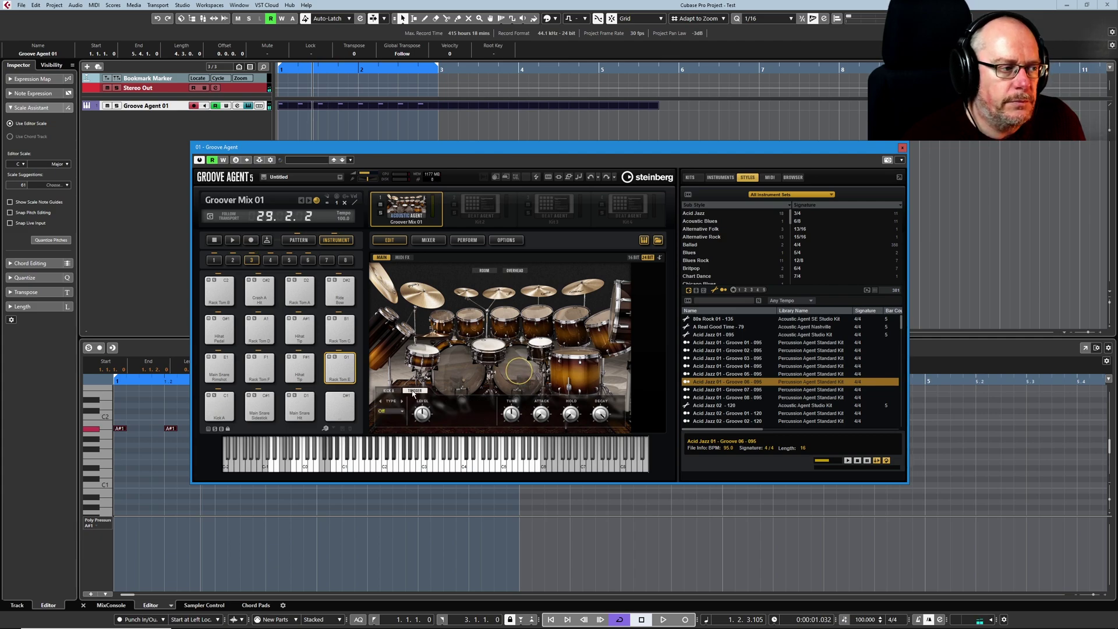
pyautogui.click(393, 415)
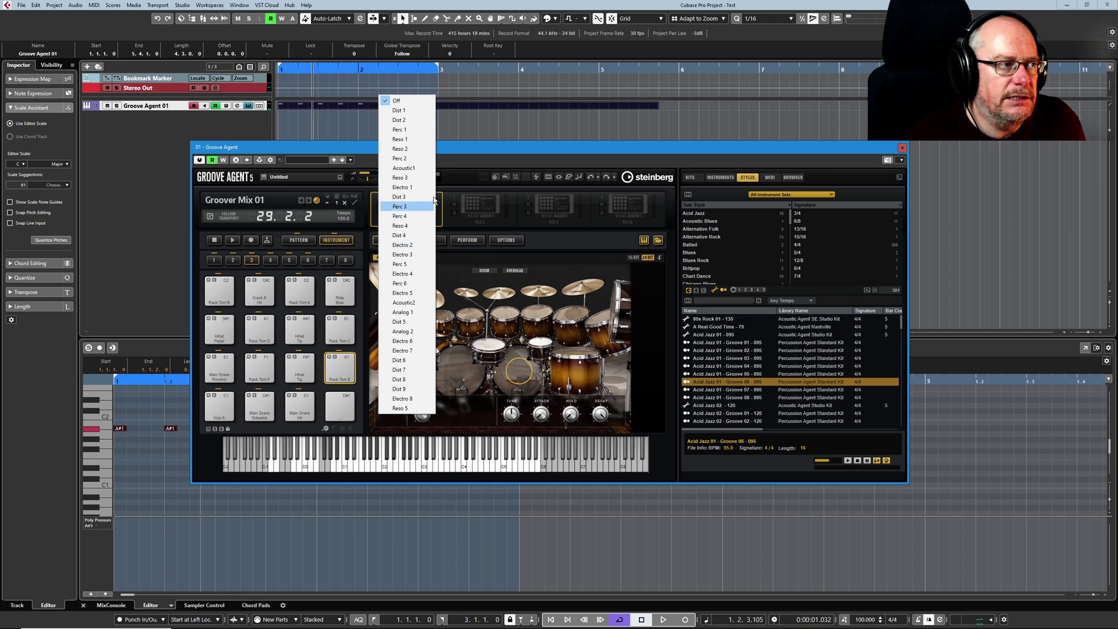
pyautogui.click(403, 186)
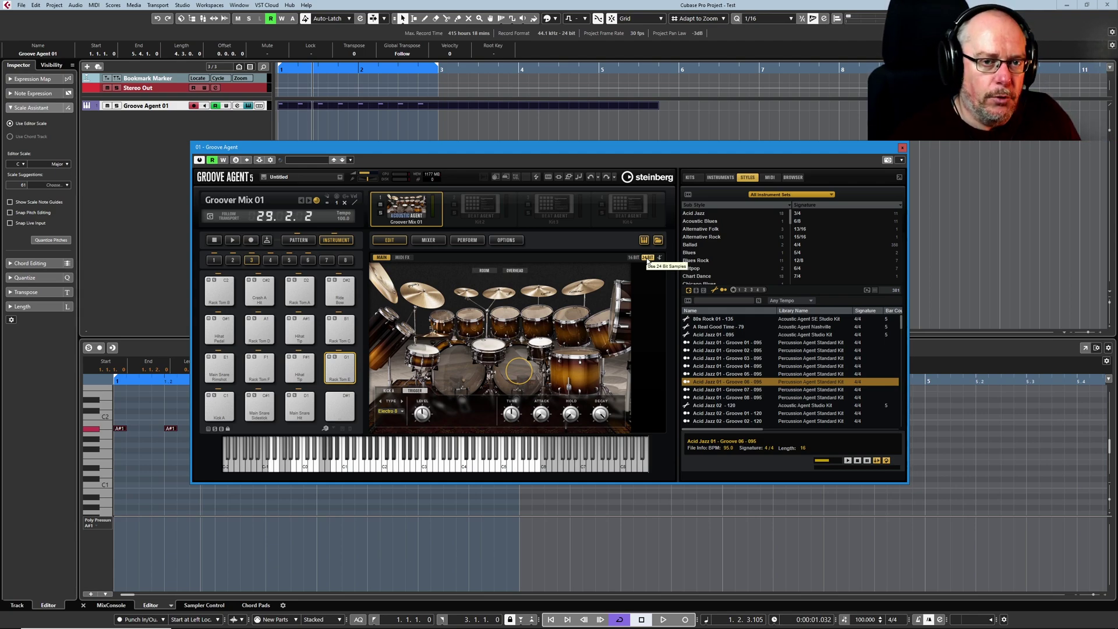
pyautogui.click(505, 241)
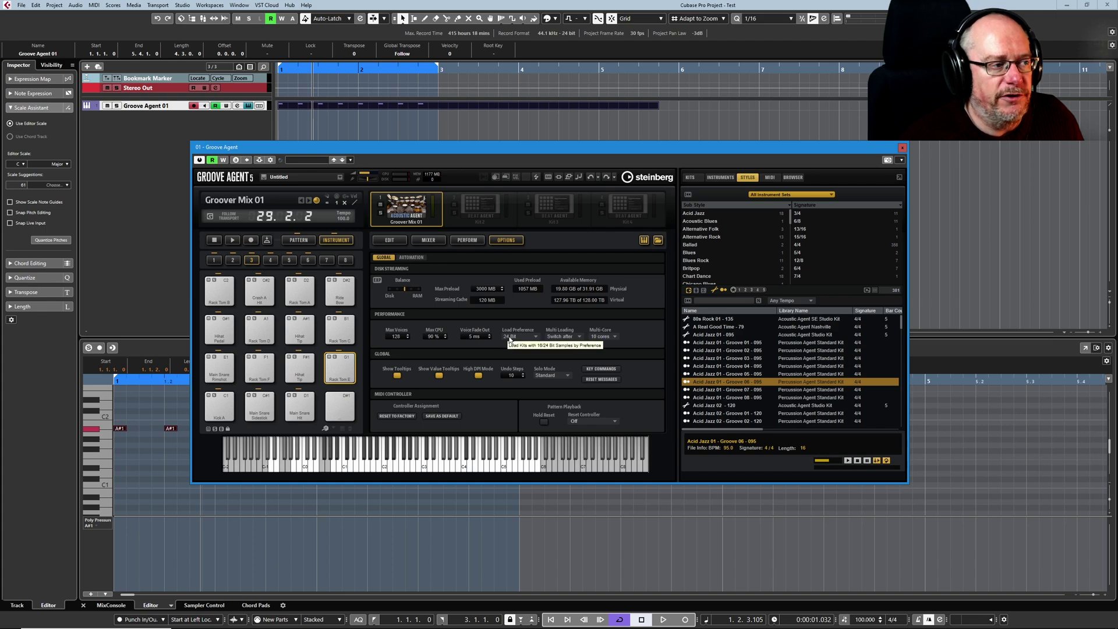
pyautogui.click(390, 240)
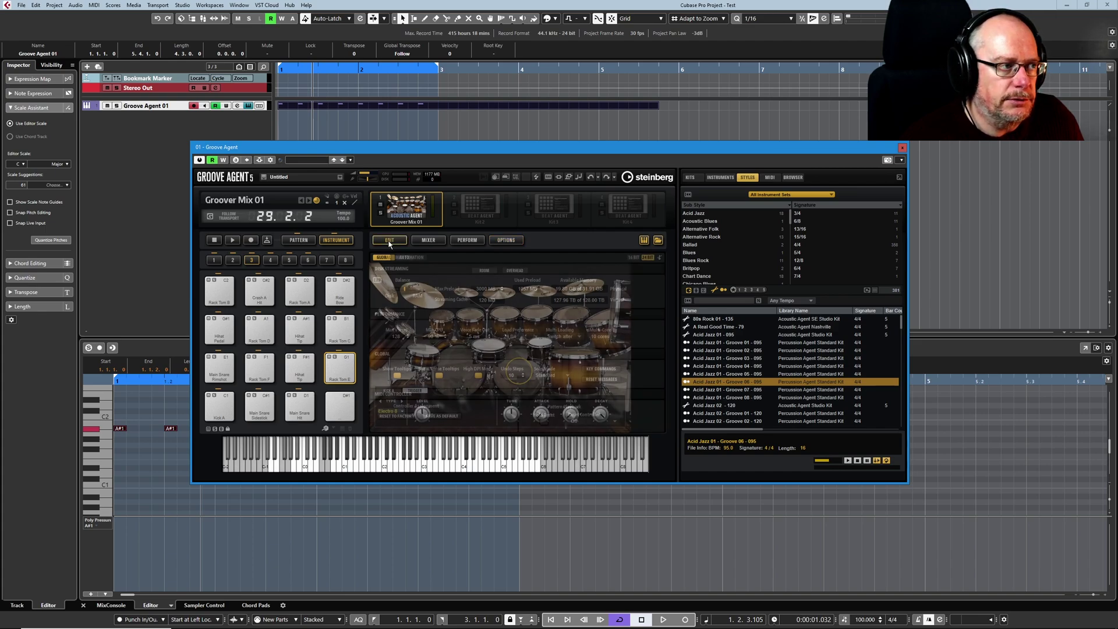
pyautogui.click(632, 257)
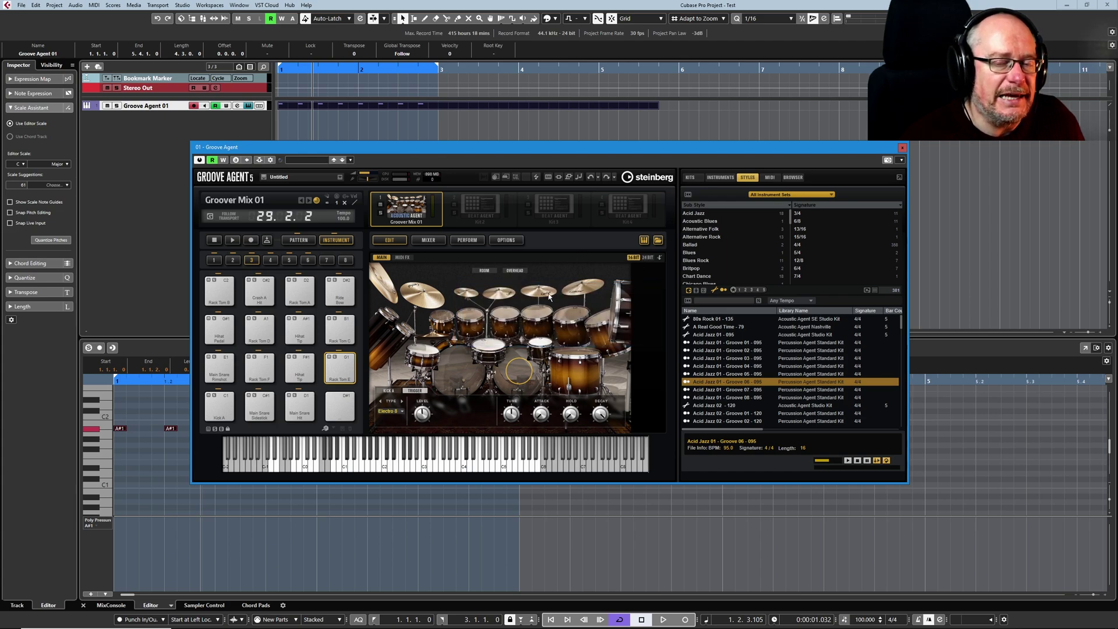
pyautogui.click(647, 258)
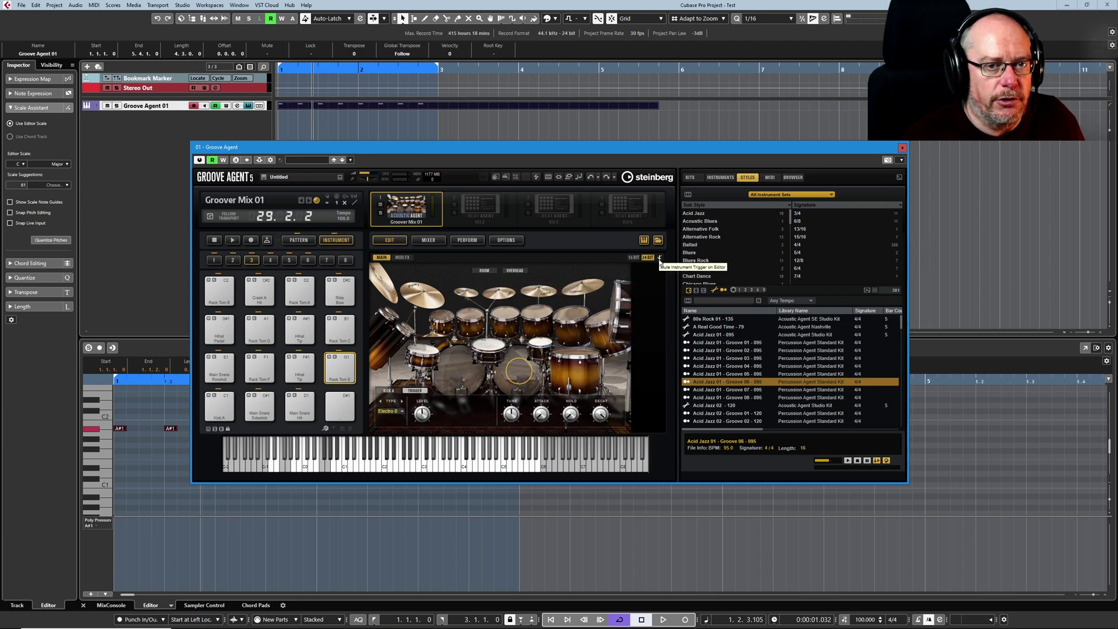
# Step: View the settings of Tom D, the snare, the popcorn snare and Rack Tom C
pyautogui.click(542, 348)
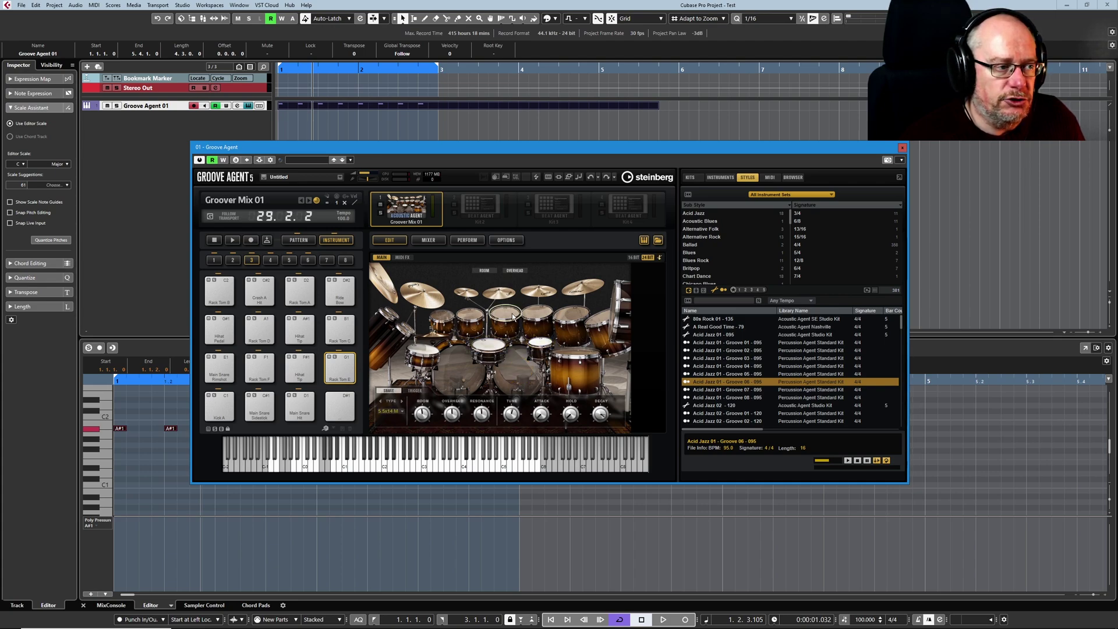
pyautogui.click(488, 344)
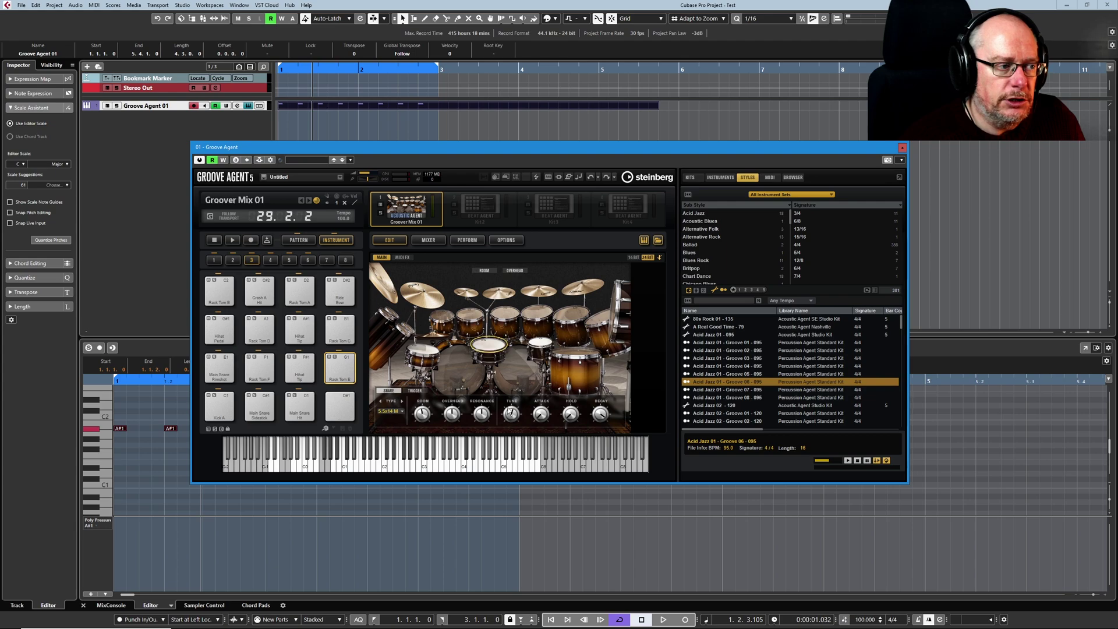
pyautogui.click(540, 342)
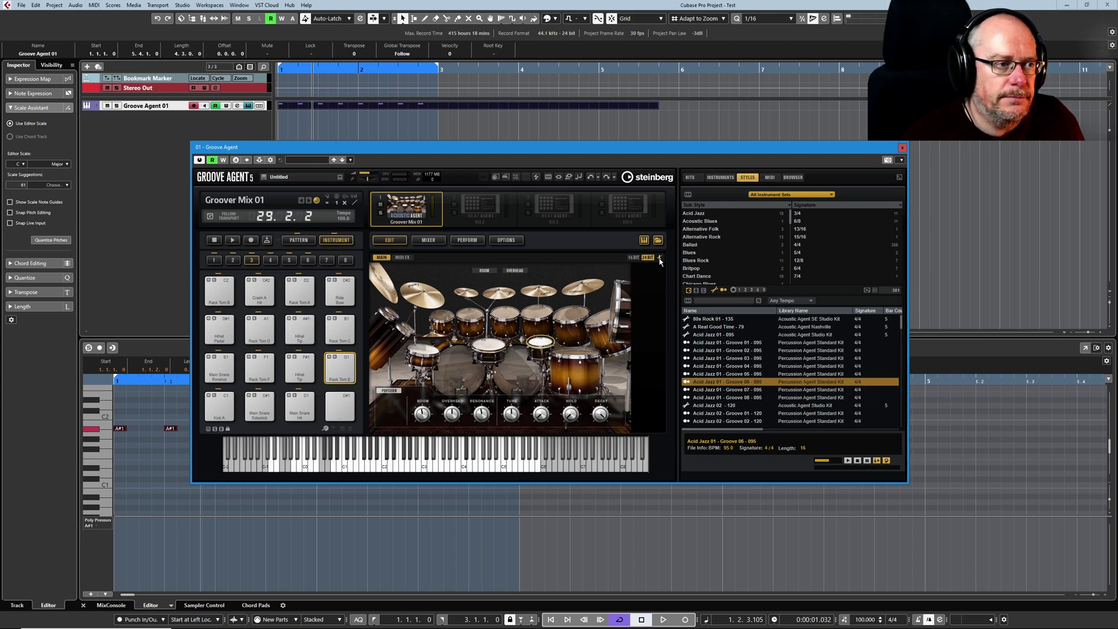
pyautogui.click(572, 314)
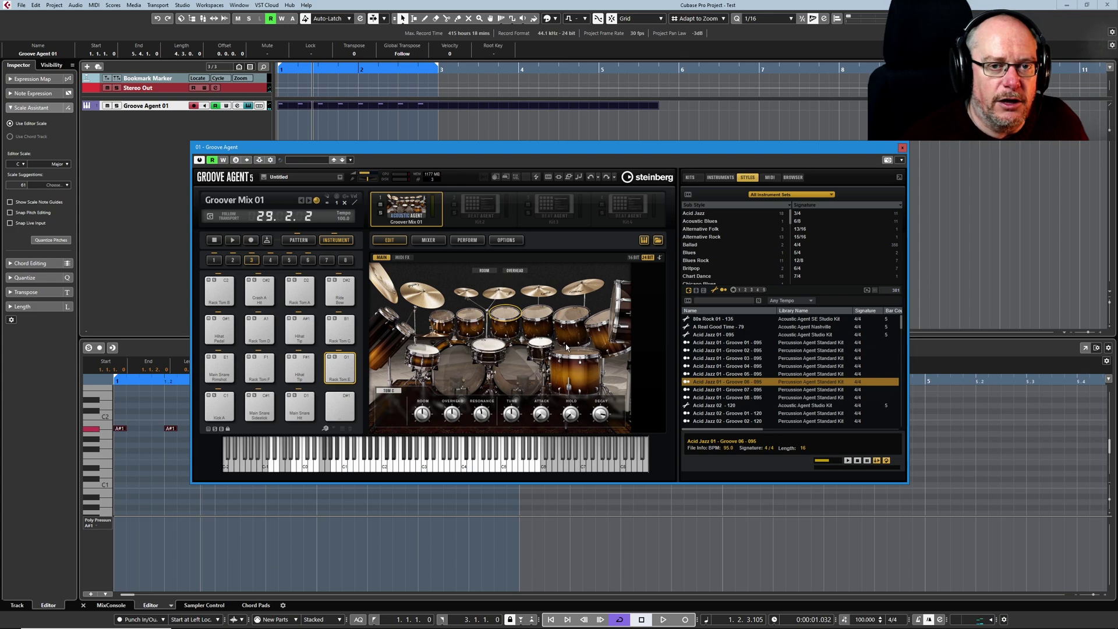
# Step: Select the Crash B cymbal and set its choke mode to Note-off
pyautogui.click(553, 300)
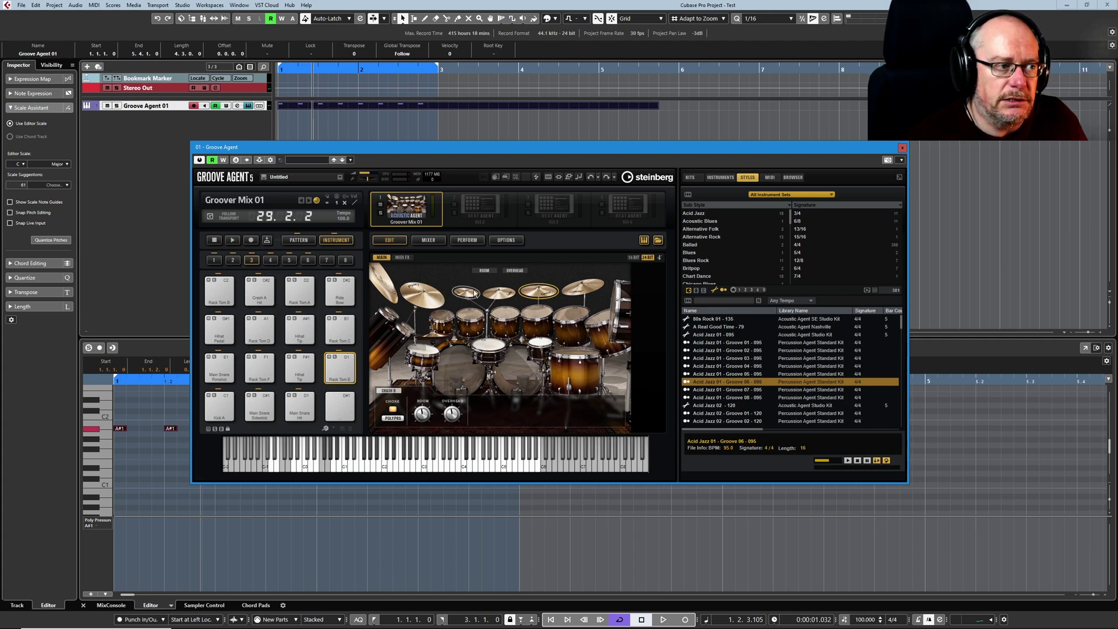
pyautogui.click(392, 418)
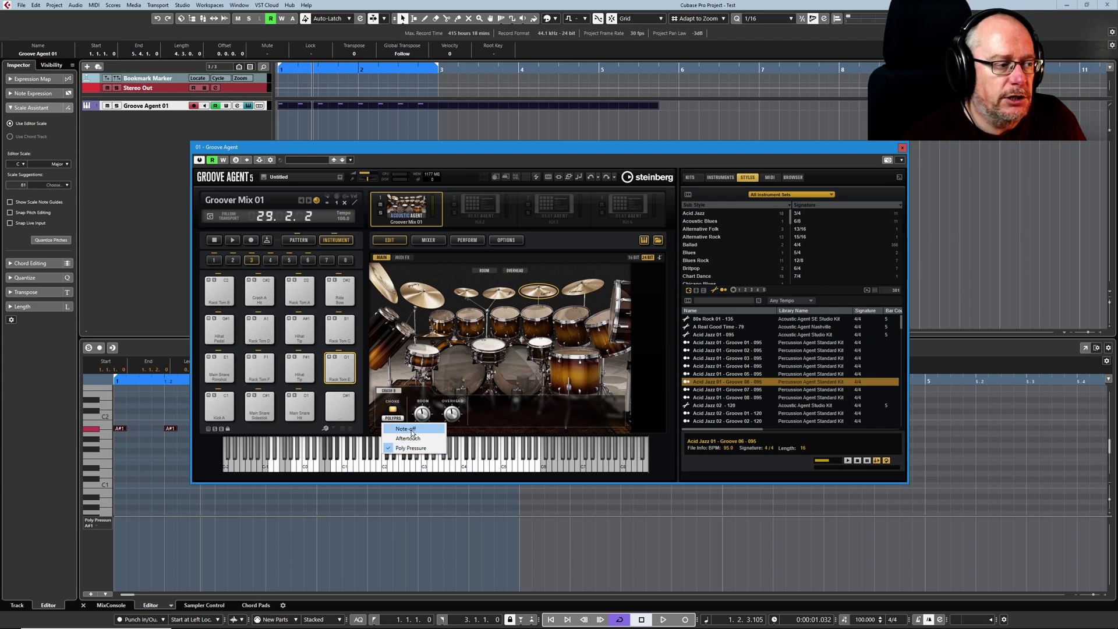
pyautogui.click(407, 429)
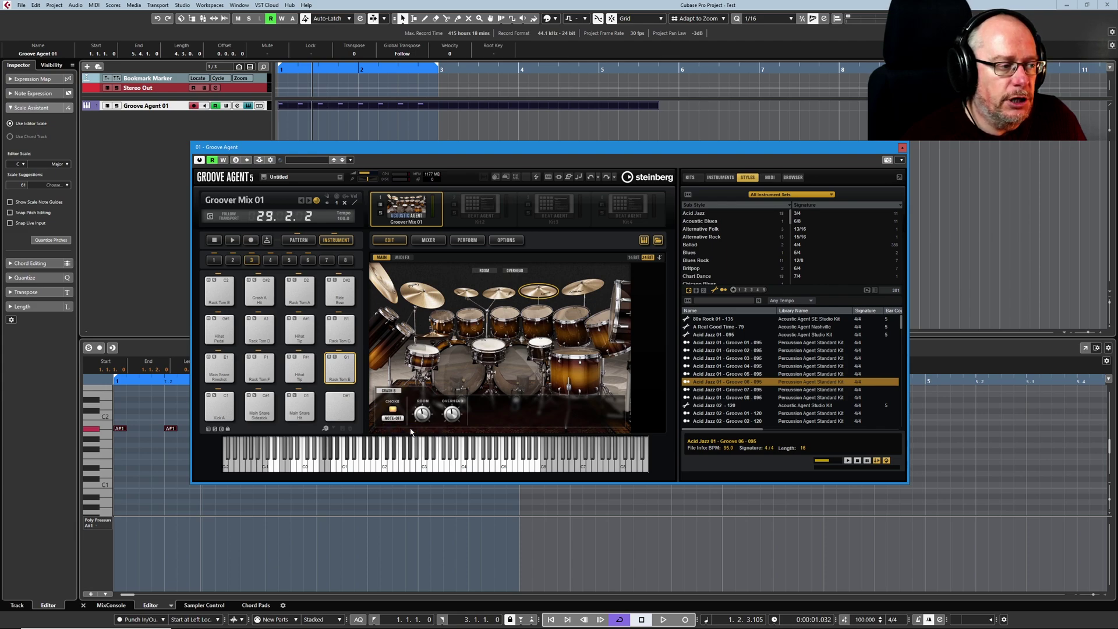
# Step: Play the crash to test the choke, then switch its choke mode to Aftertouch
pyautogui.click(544, 292)
pyautogui.click(544, 293)
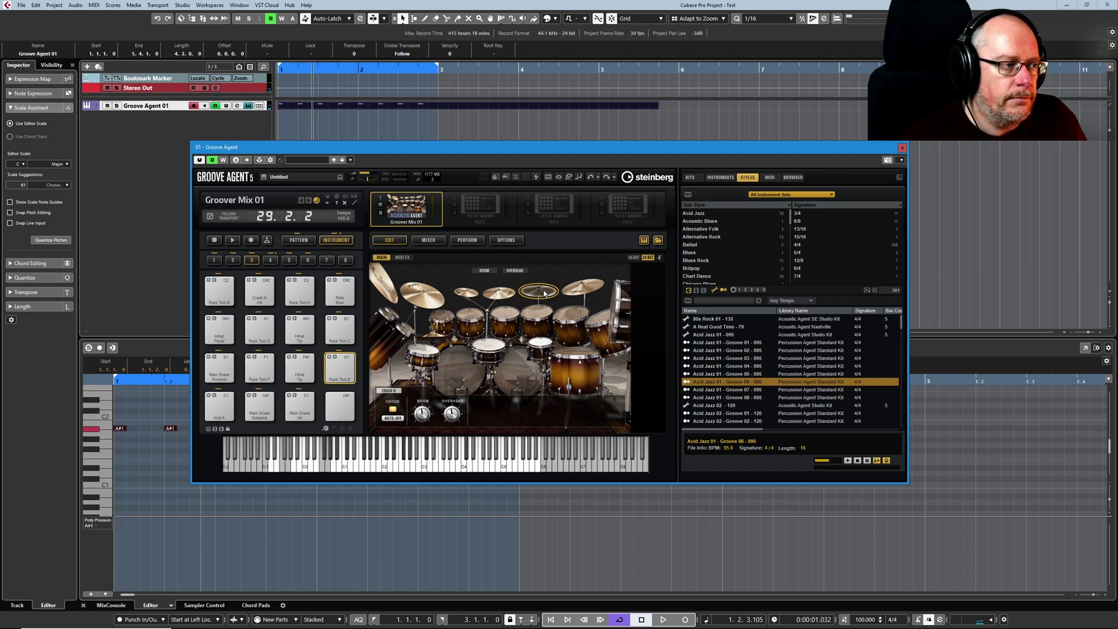
pyautogui.click(544, 293)
pyautogui.click(544, 293)
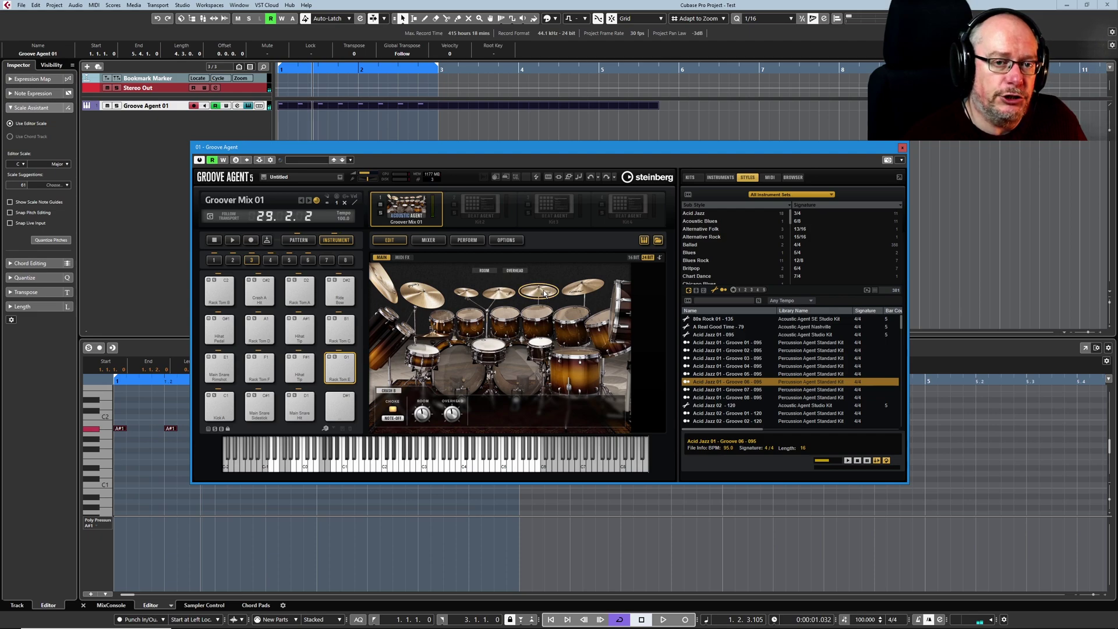
pyautogui.click(392, 416)
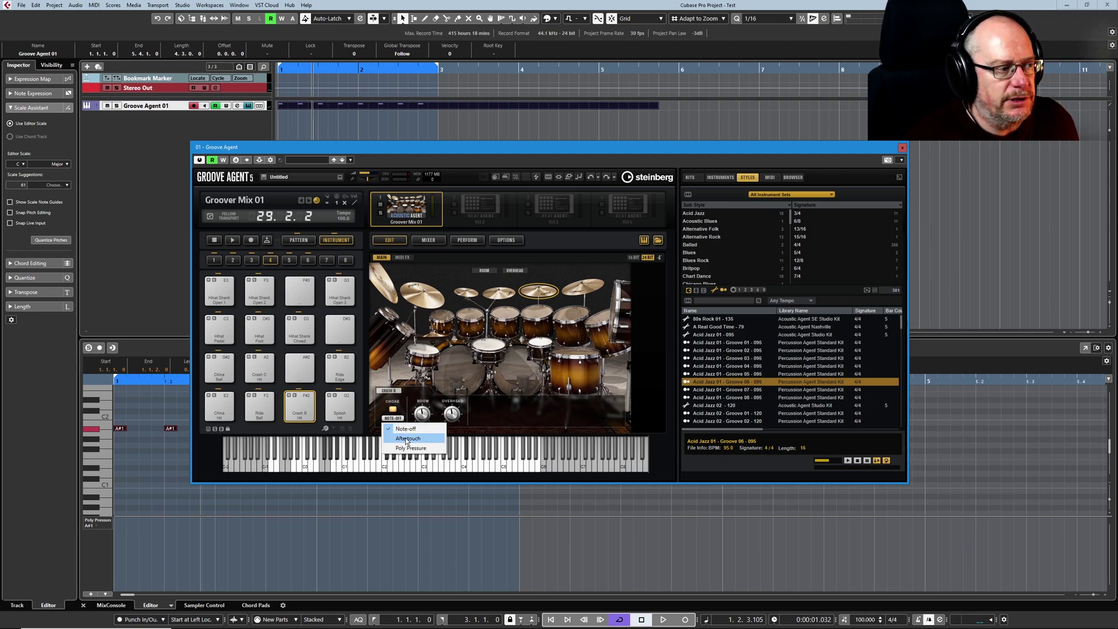
pyautogui.click(407, 440)
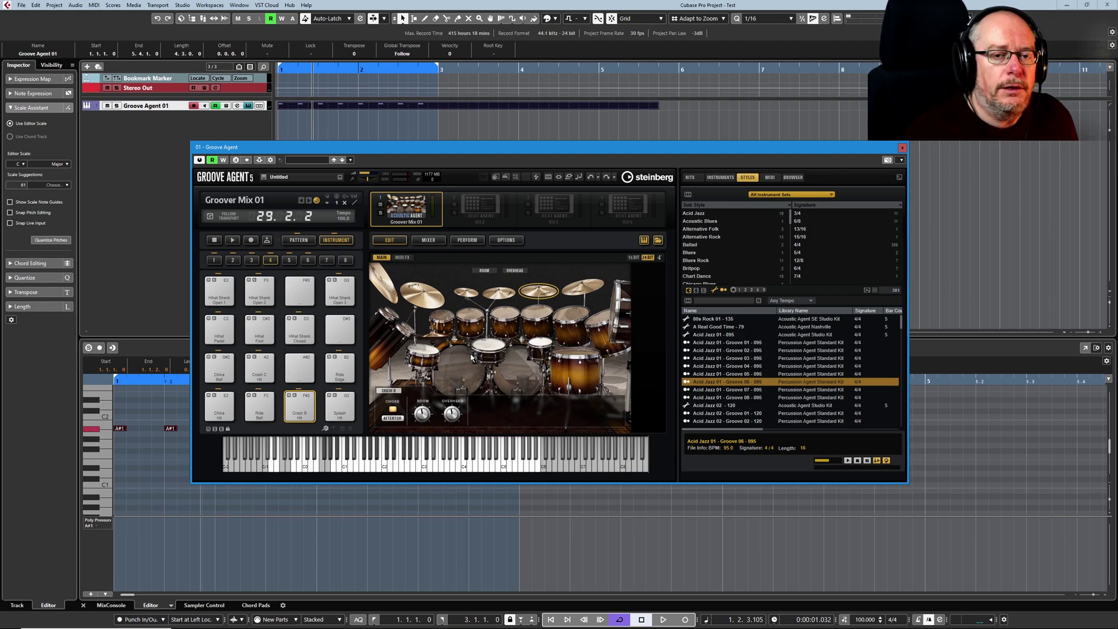